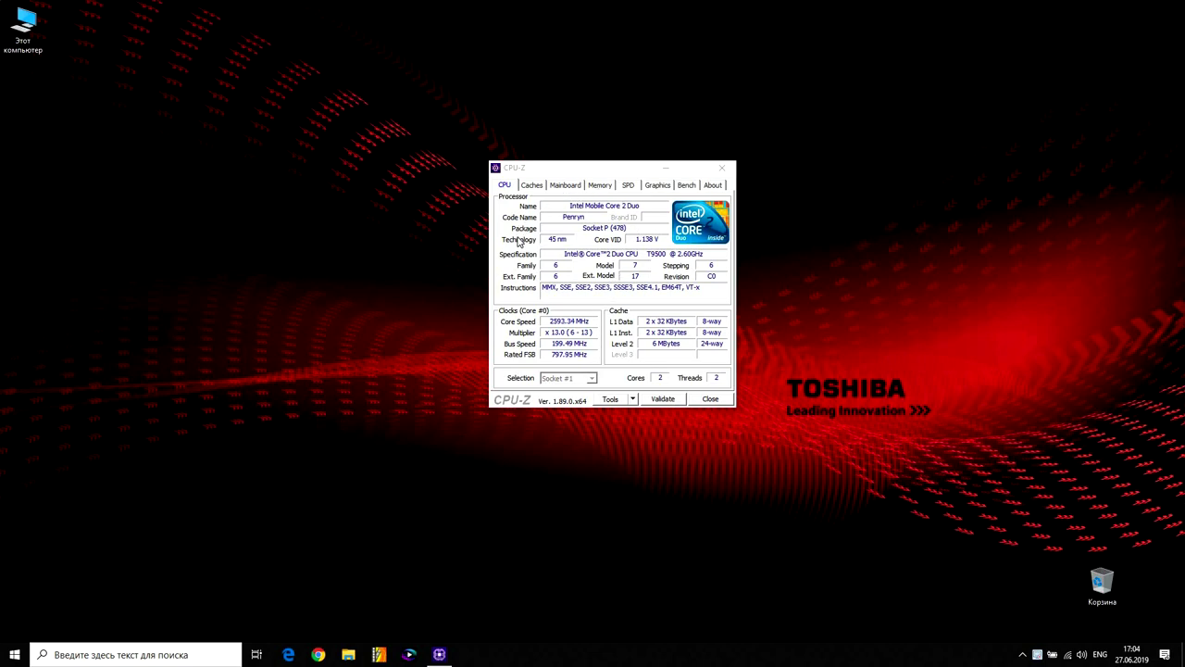
# Step: Review the laptop's cache, mainboard, memory, SPD and graphics details, ending on the Bench page
pyautogui.click(532, 187)
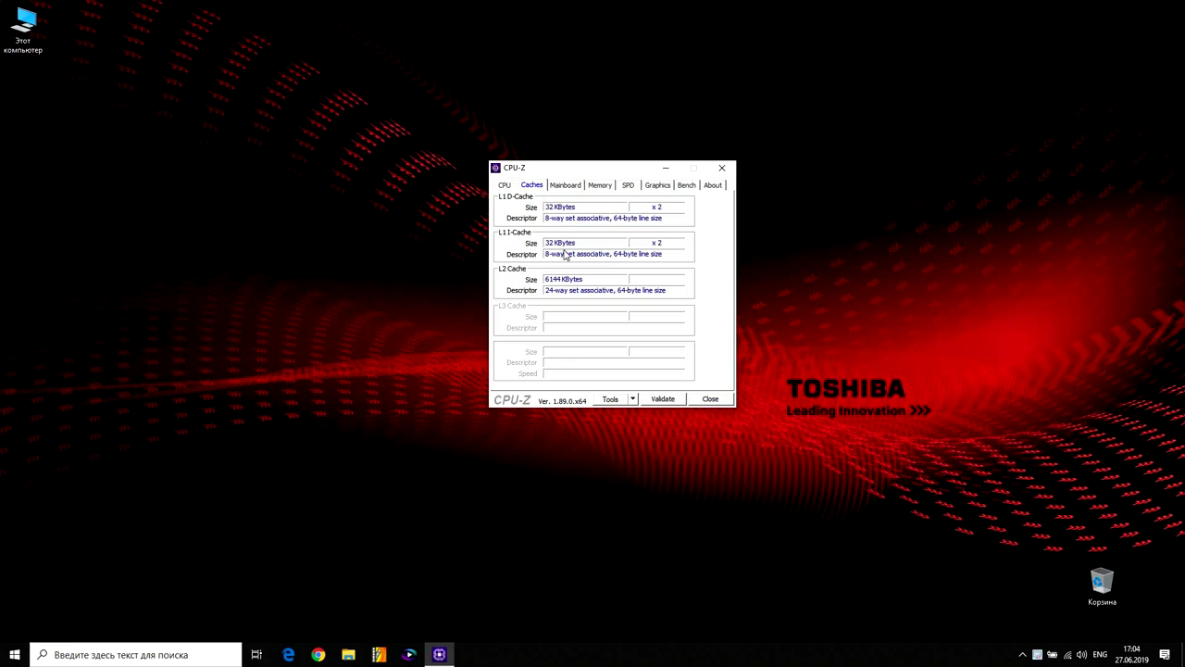
pyautogui.click(559, 193)
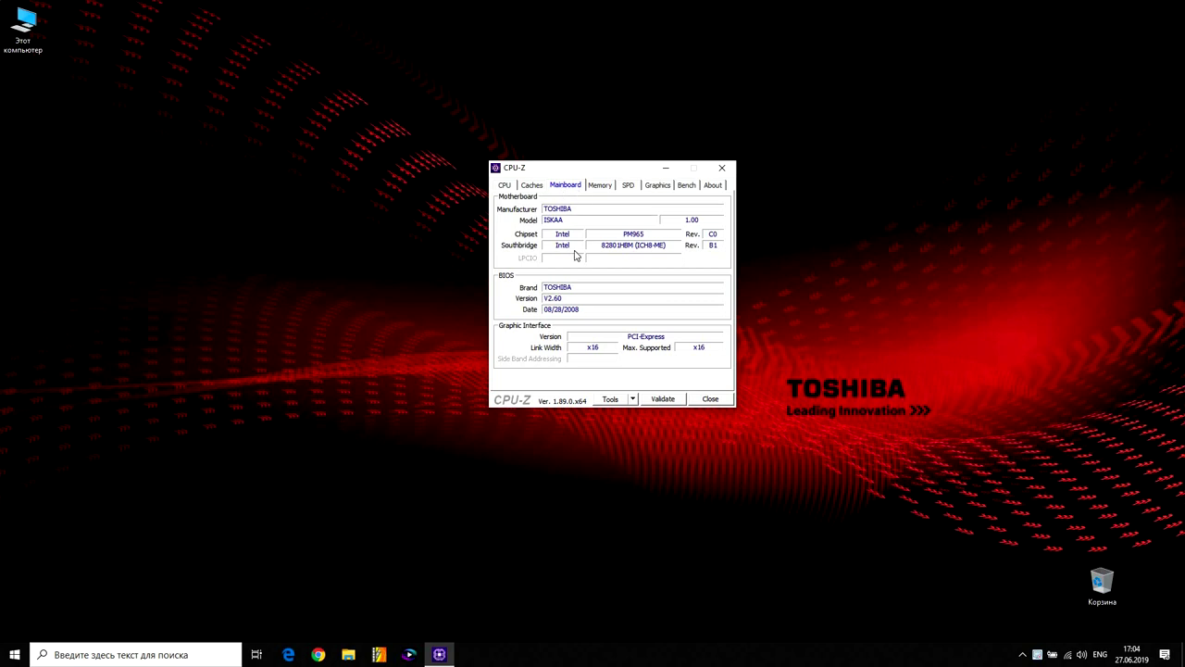
pyautogui.click(598, 189)
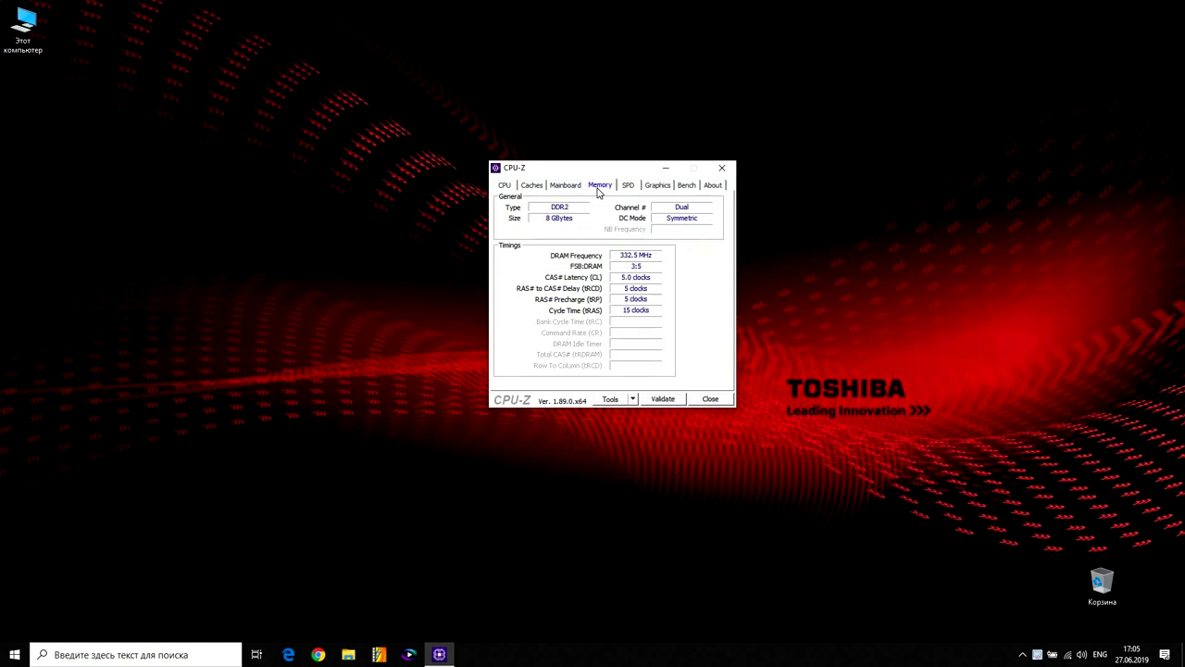
pyautogui.click(627, 187)
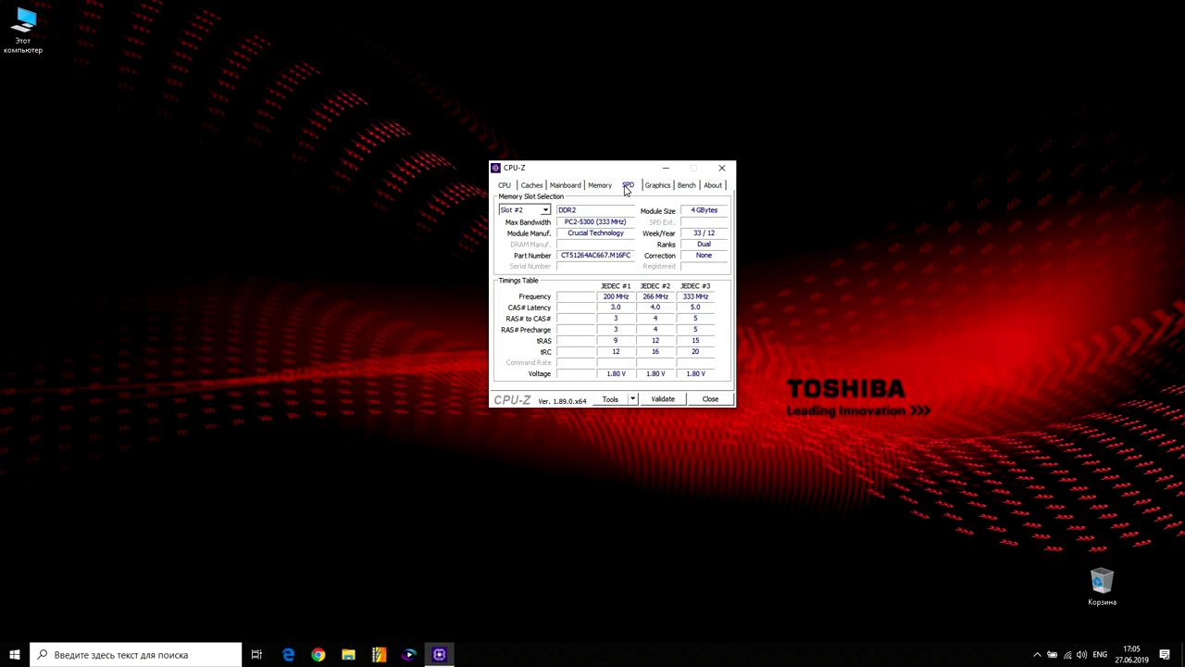
pyautogui.click(653, 186)
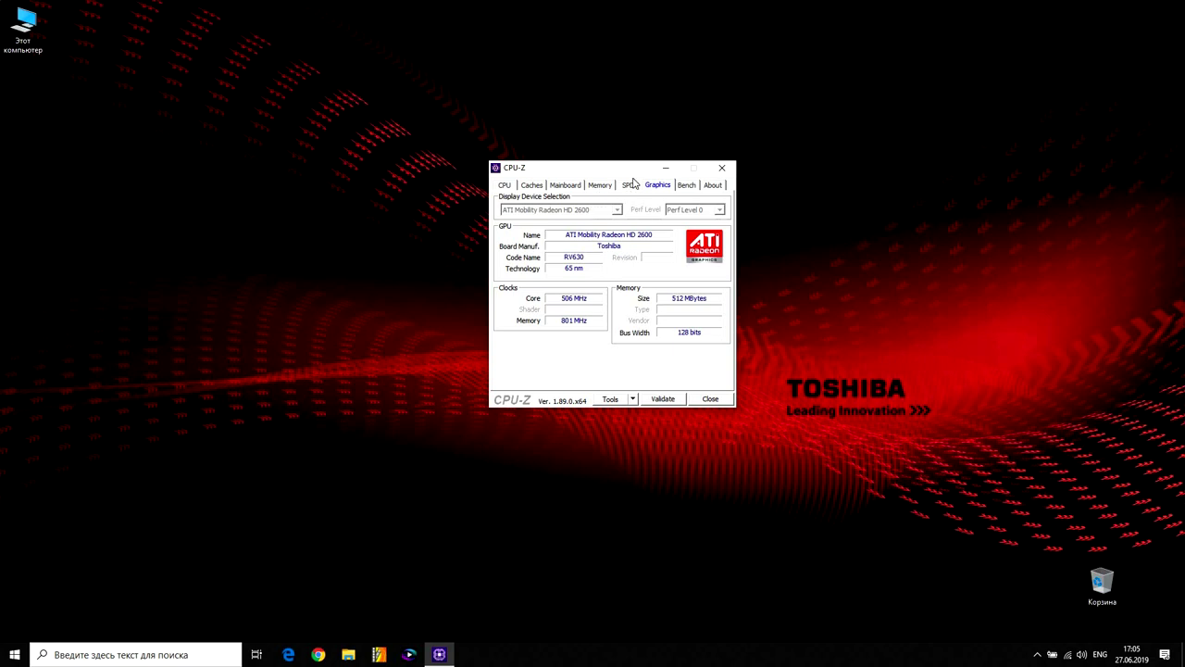
pyautogui.click(683, 187)
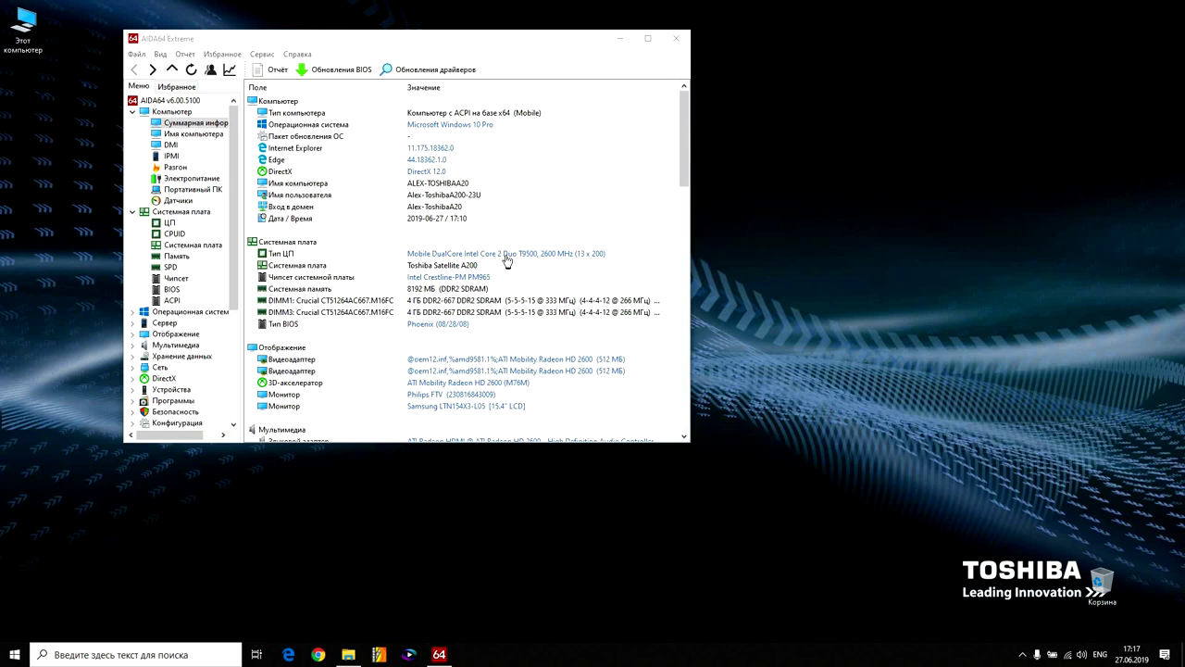
# Step: Switch to AIDA64 and read through the whole computer summary, from the operating system to the DMI data
pyautogui.scroll(-3, 506, 260)
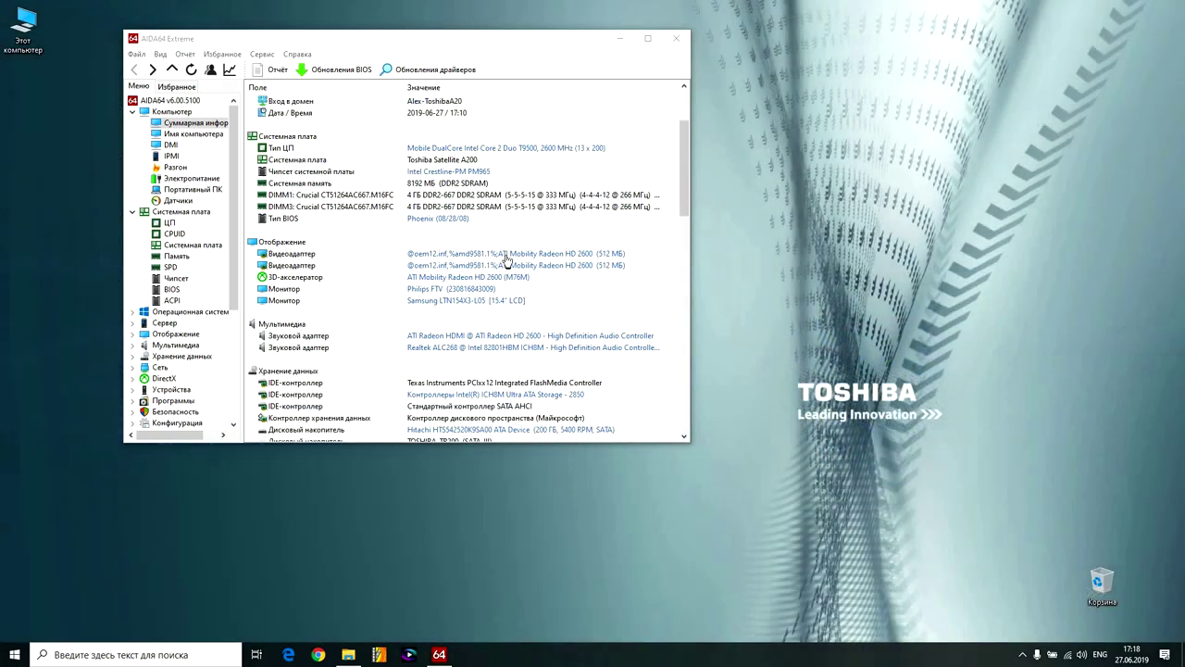
pyautogui.scroll(-7, 506, 260)
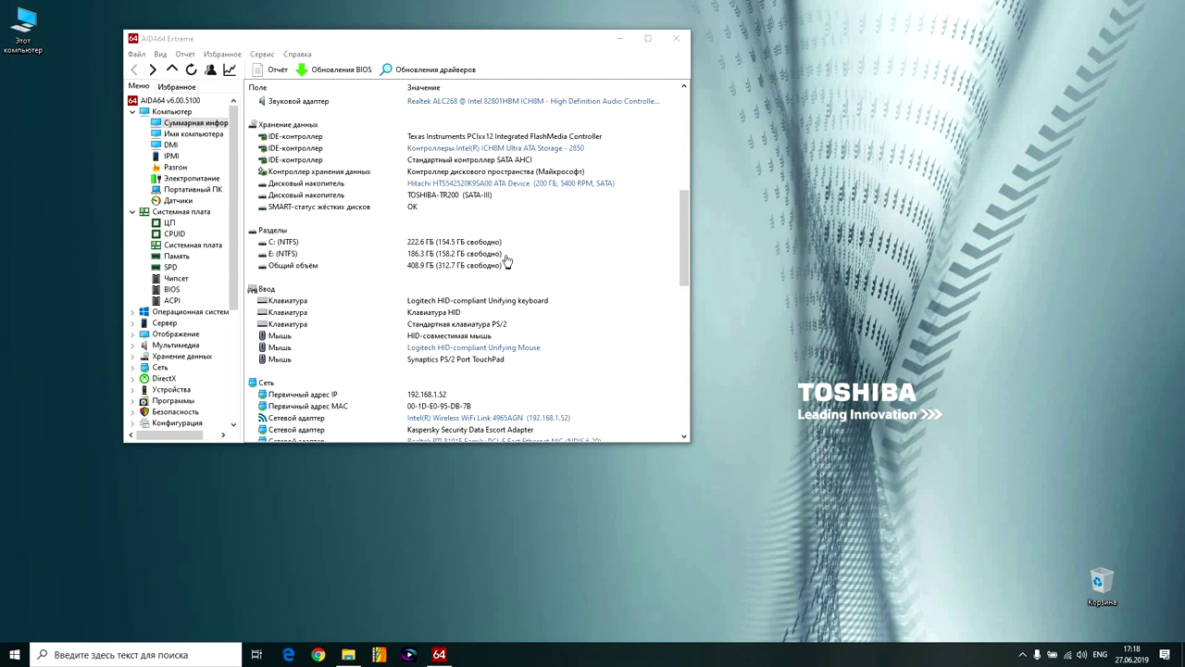
pyautogui.scroll(-7, 506, 260)
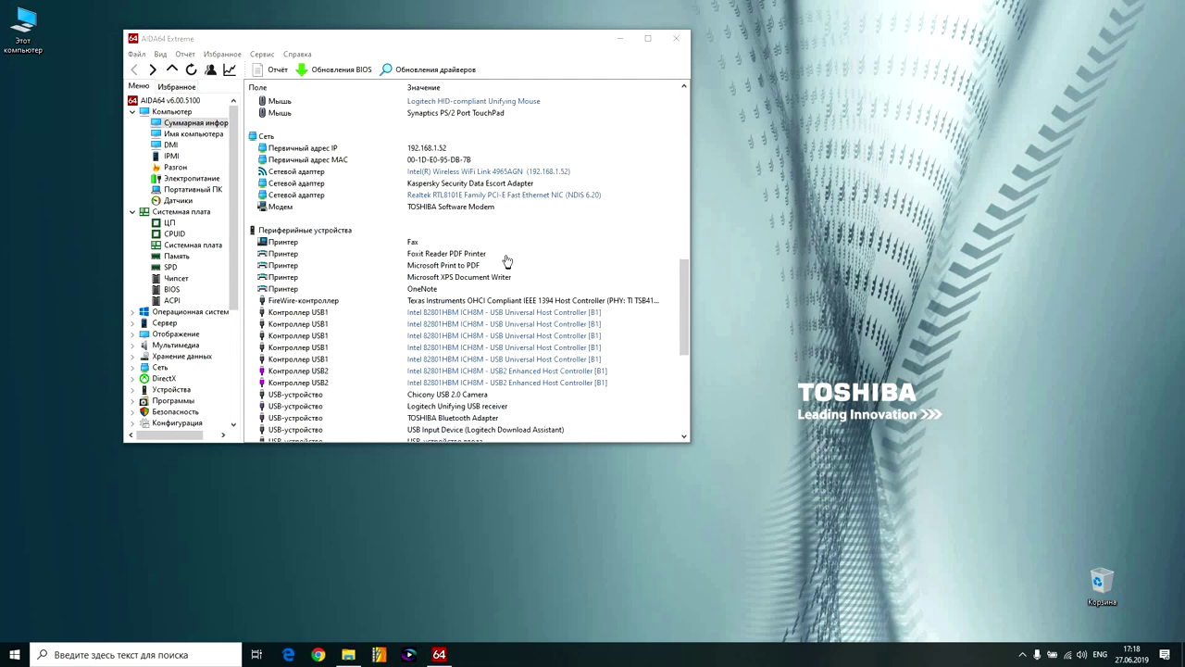
pyautogui.scroll(-8, 507, 261)
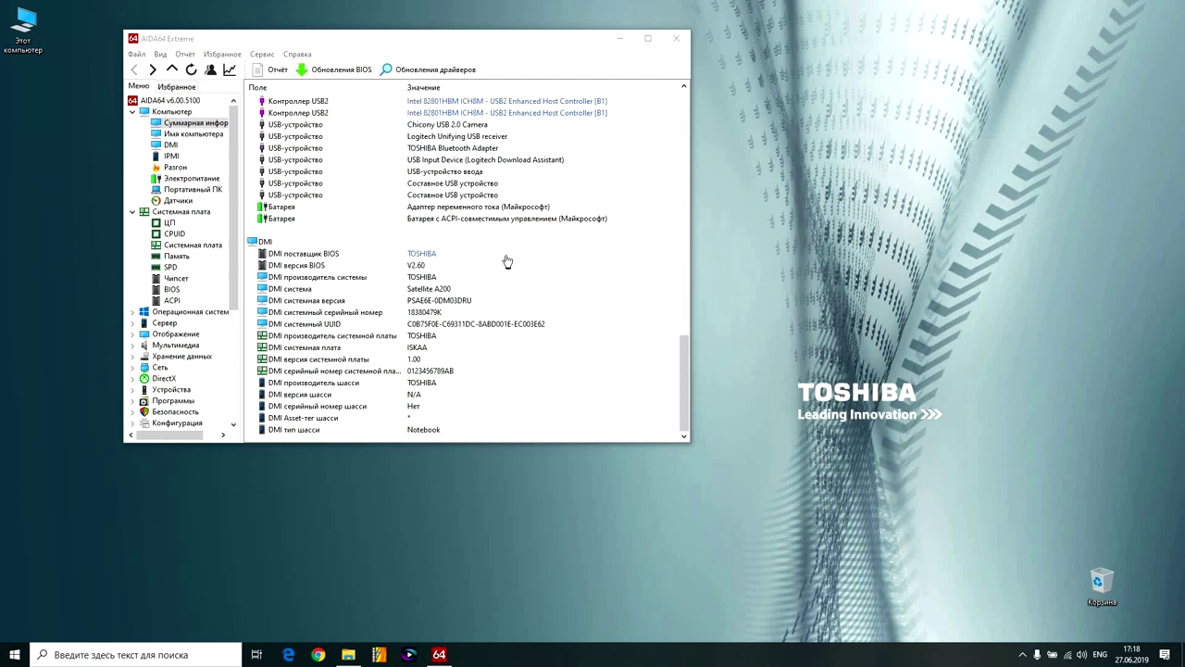
pyautogui.scroll(15, 506, 261)
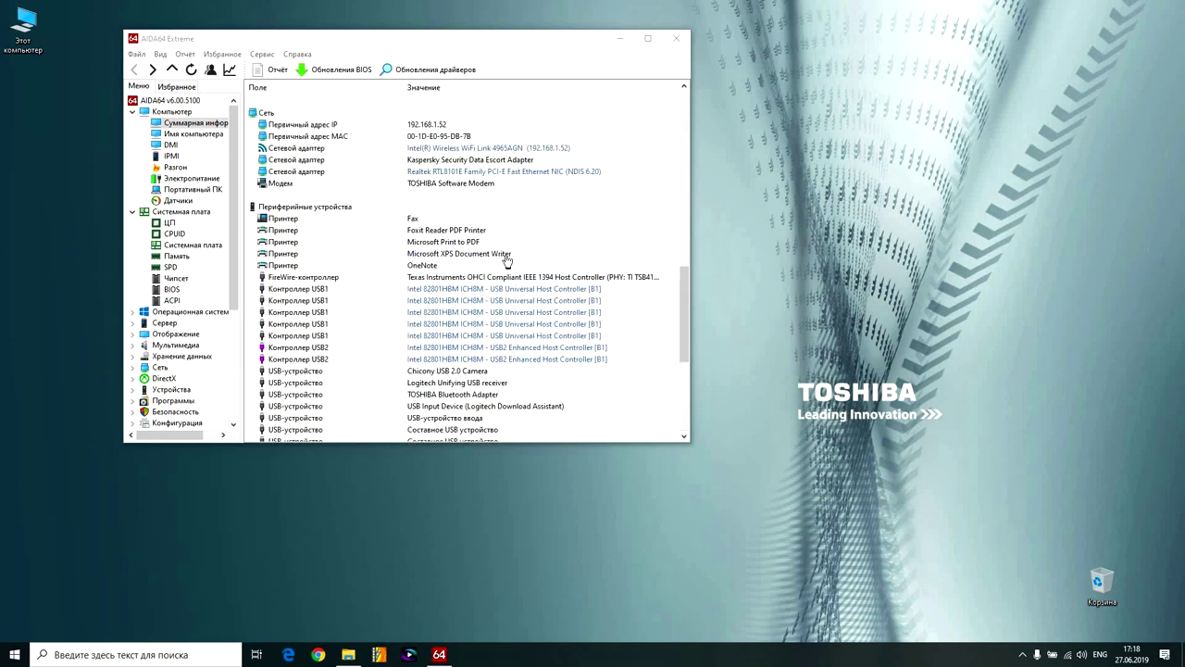
pyautogui.scroll(7, 507, 260)
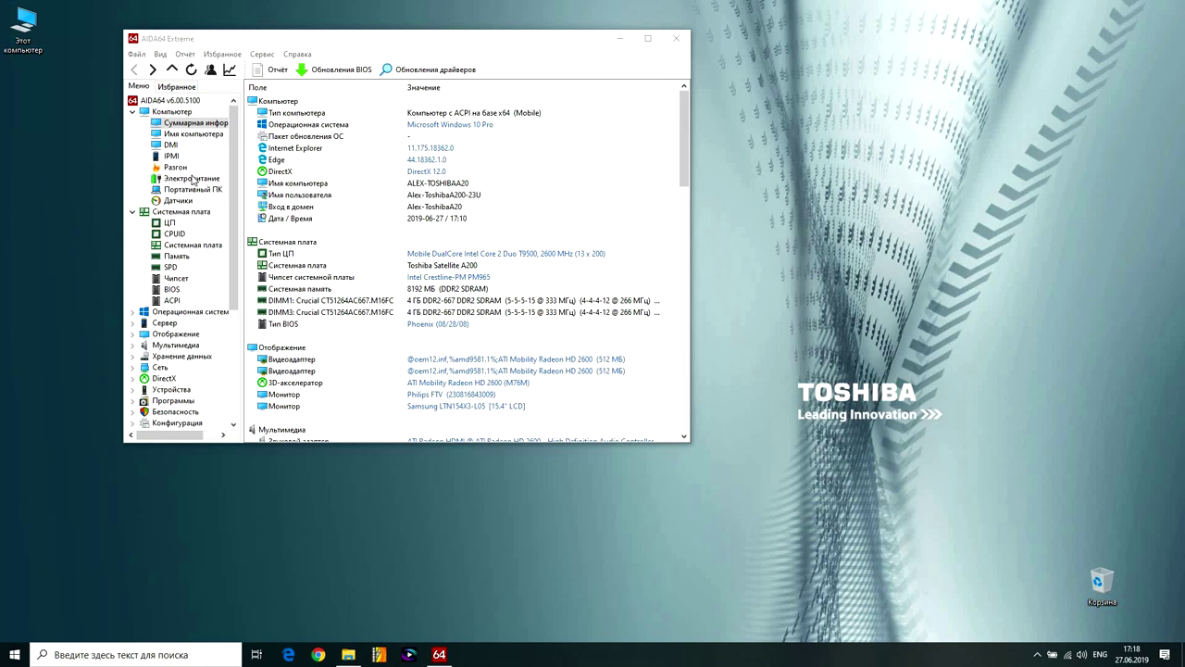
# Step: Examine the overclocking information (Разгон) and the Centrino platform compatibility for the portable PC (Портативный ПК)
pyautogui.click(161, 169)
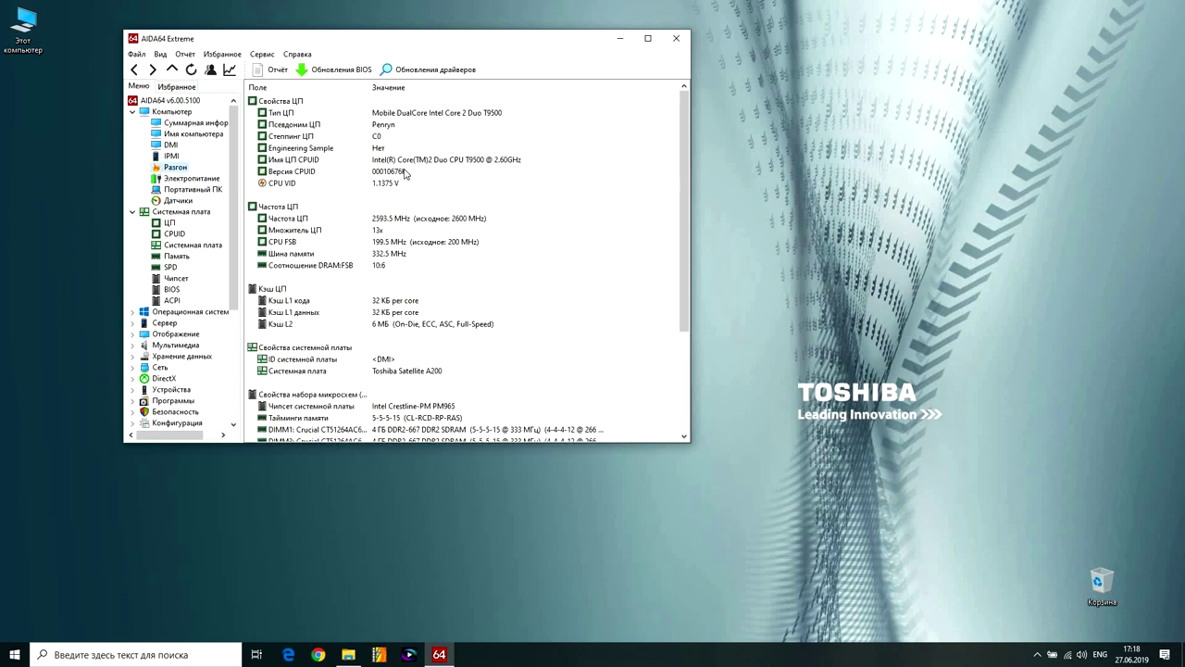
pyautogui.scroll(-4, 499, 190)
pyautogui.scroll(3, 498, 190)
pyautogui.scroll(1, 499, 190)
pyautogui.click(181, 193)
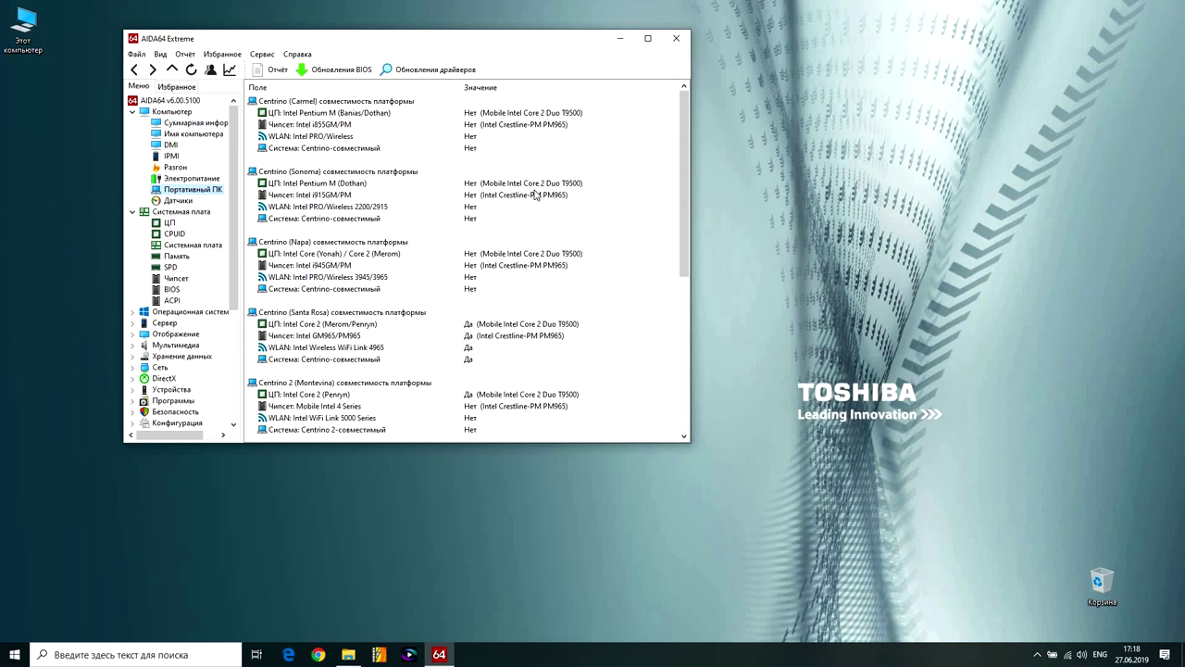
pyautogui.scroll(-2, 562, 203)
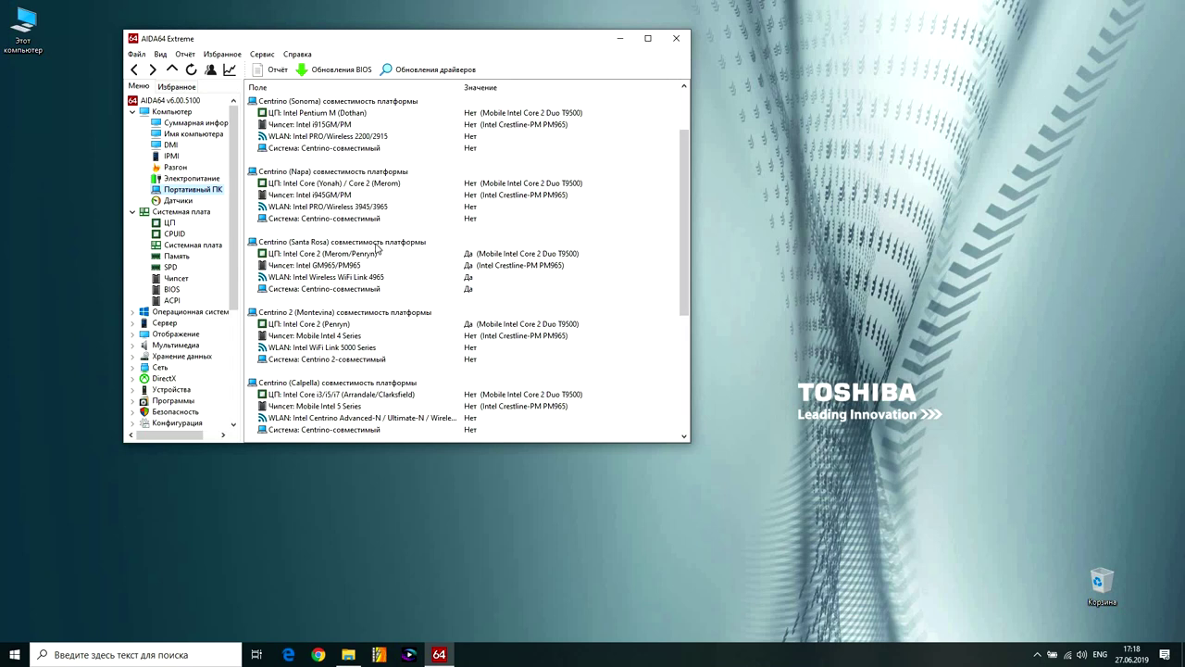
# Step: Check the sensor temperatures and voltages (Датчики) and compare them with the processor properties and load (ЦП)
pyautogui.click(158, 206)
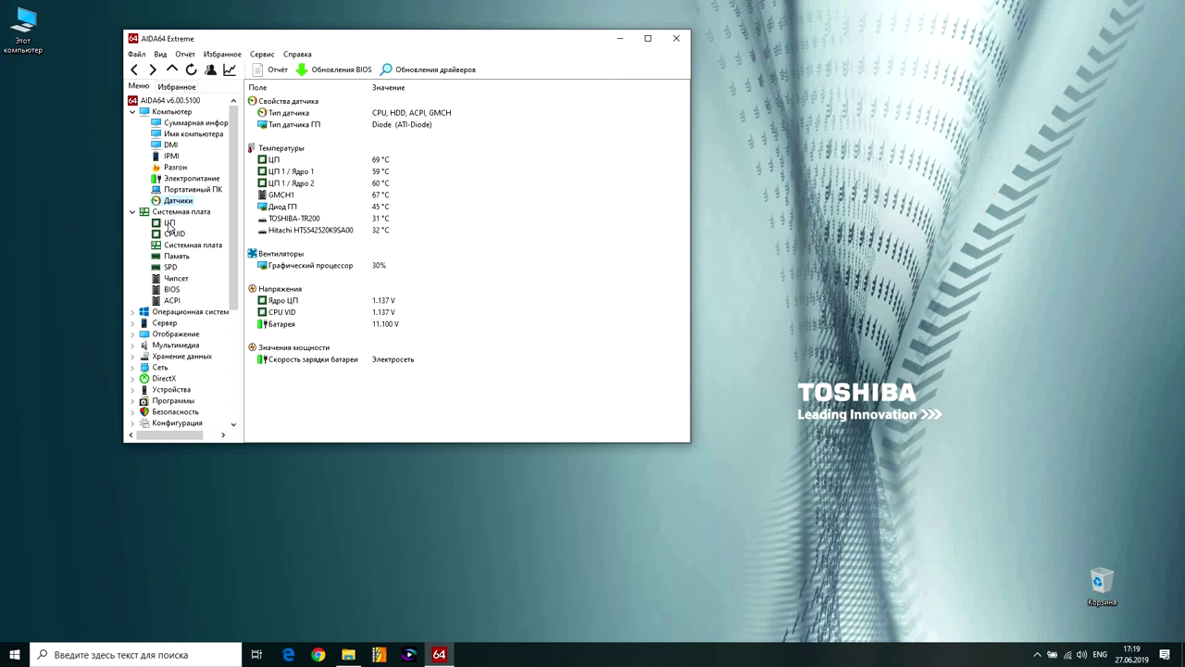
pyautogui.click(169, 223)
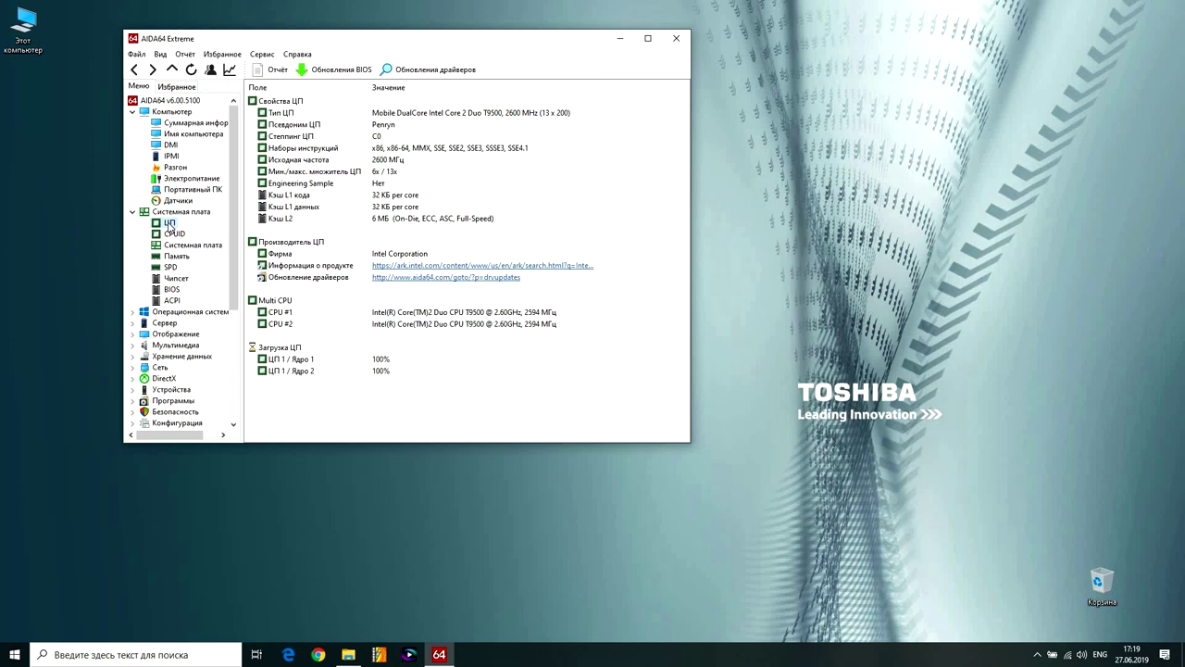
pyautogui.click(171, 201)
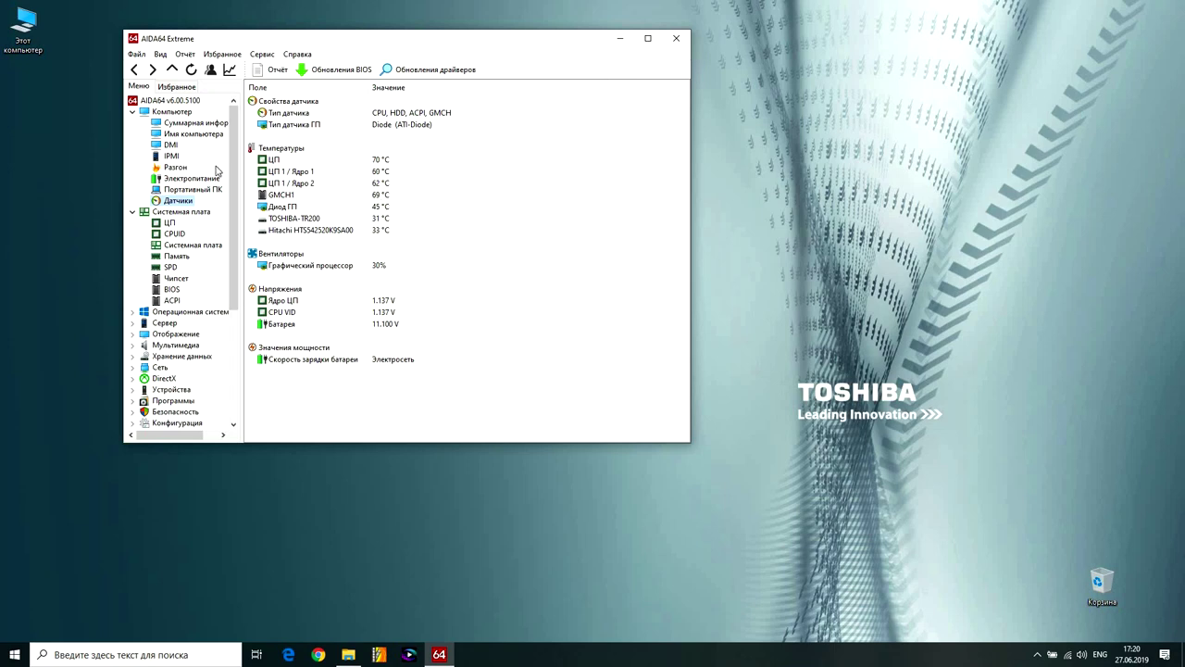
pyautogui.click(171, 223)
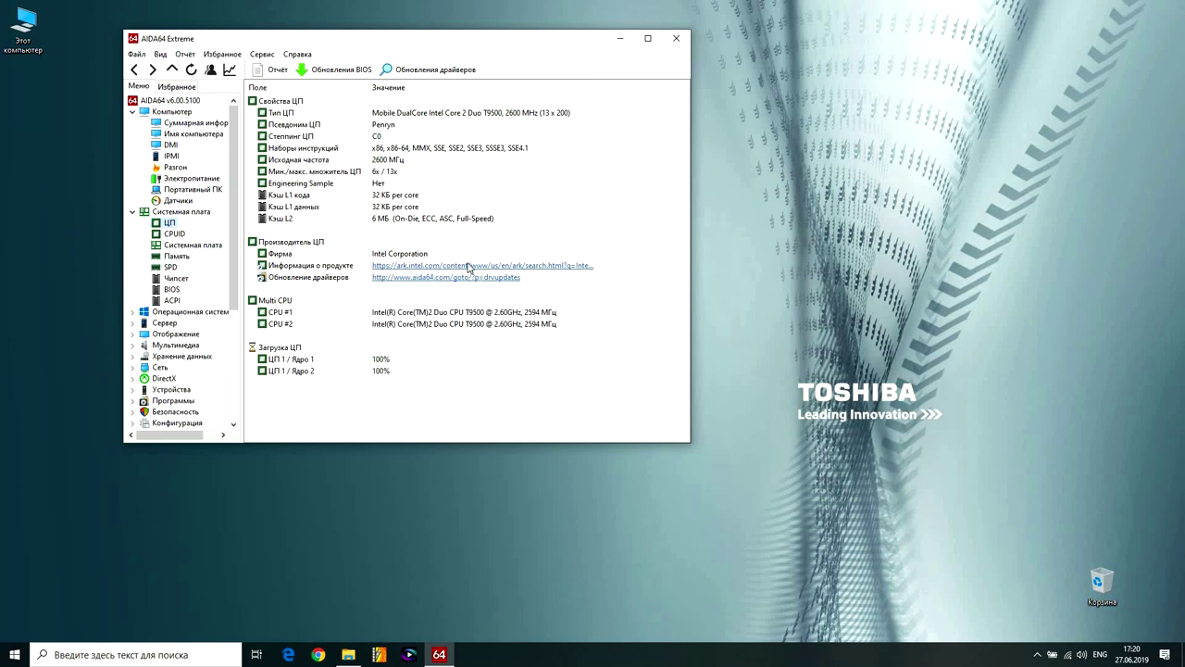
# Step: Examine the CPUID list of supported processor instructions, security, power management and virtualization features
pyautogui.click(171, 235)
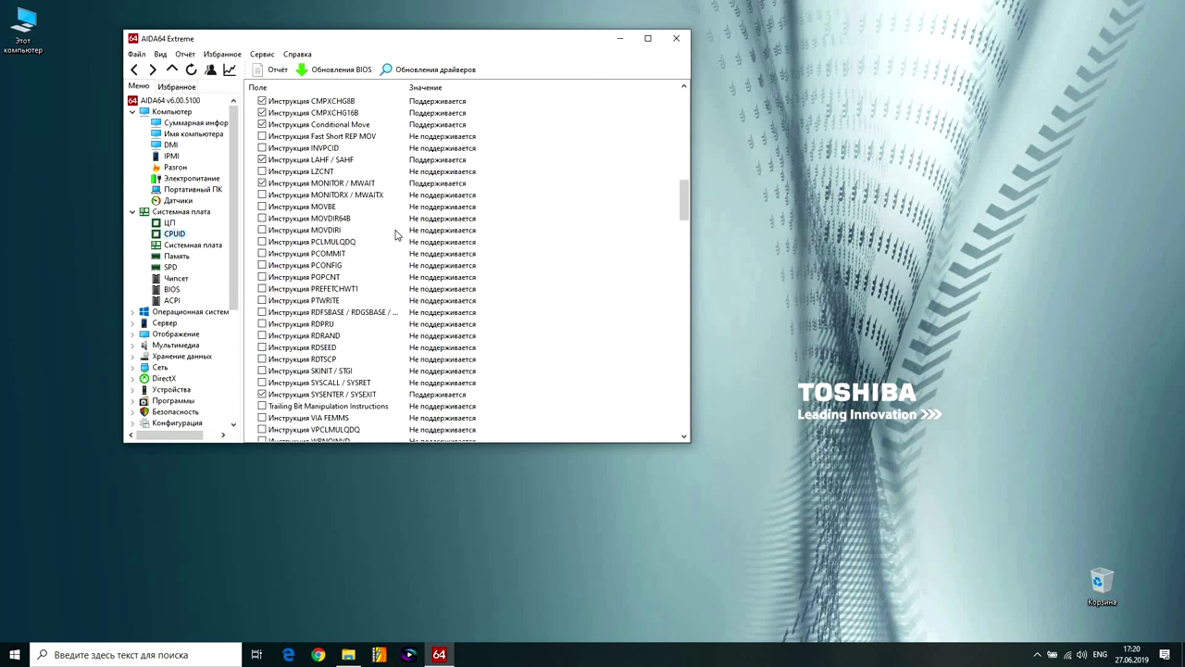
pyautogui.scroll(-1, 514, 256)
pyautogui.scroll(-8, 515, 256)
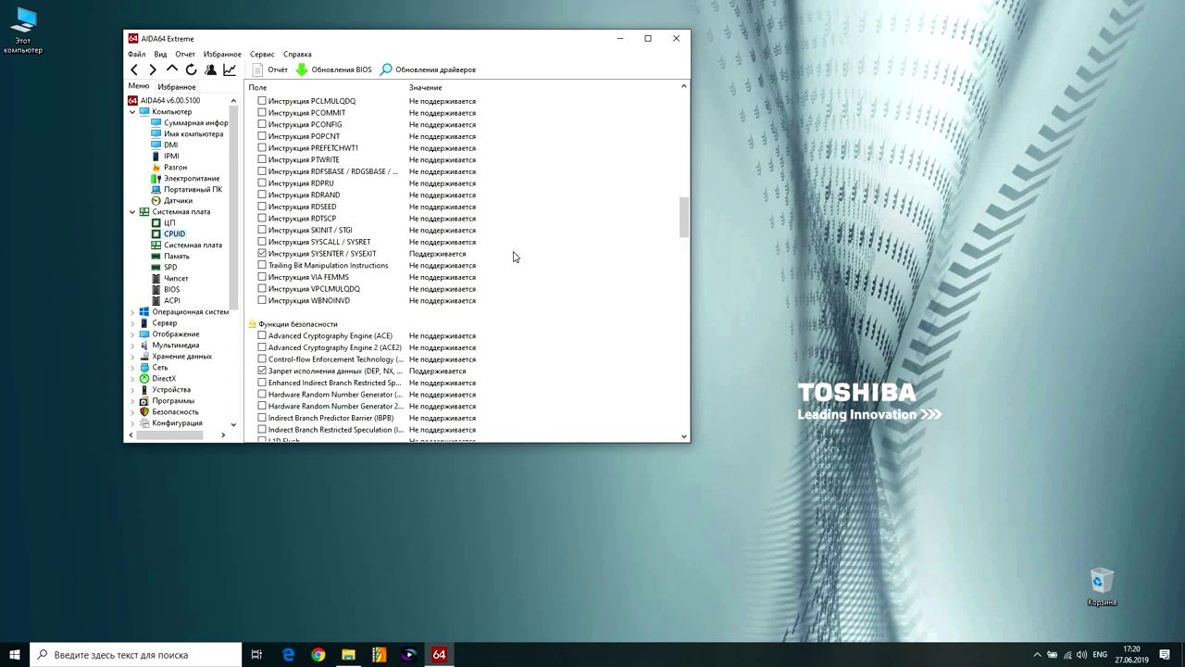
pyautogui.scroll(-15, 515, 256)
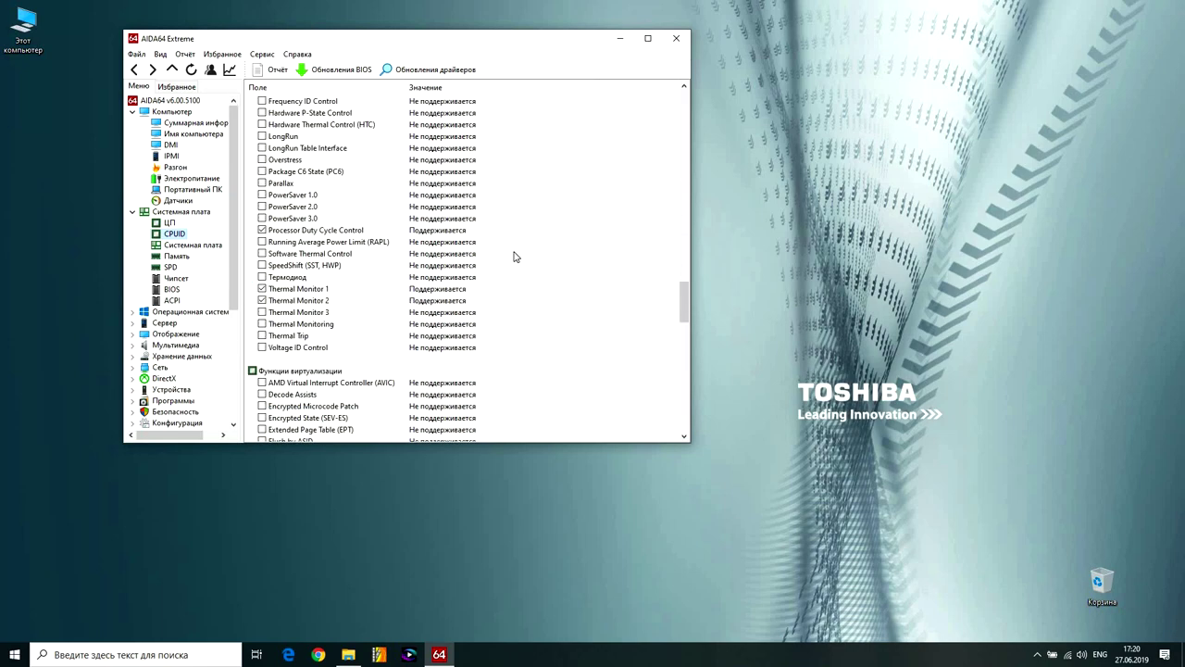
pyautogui.scroll(-15, 515, 256)
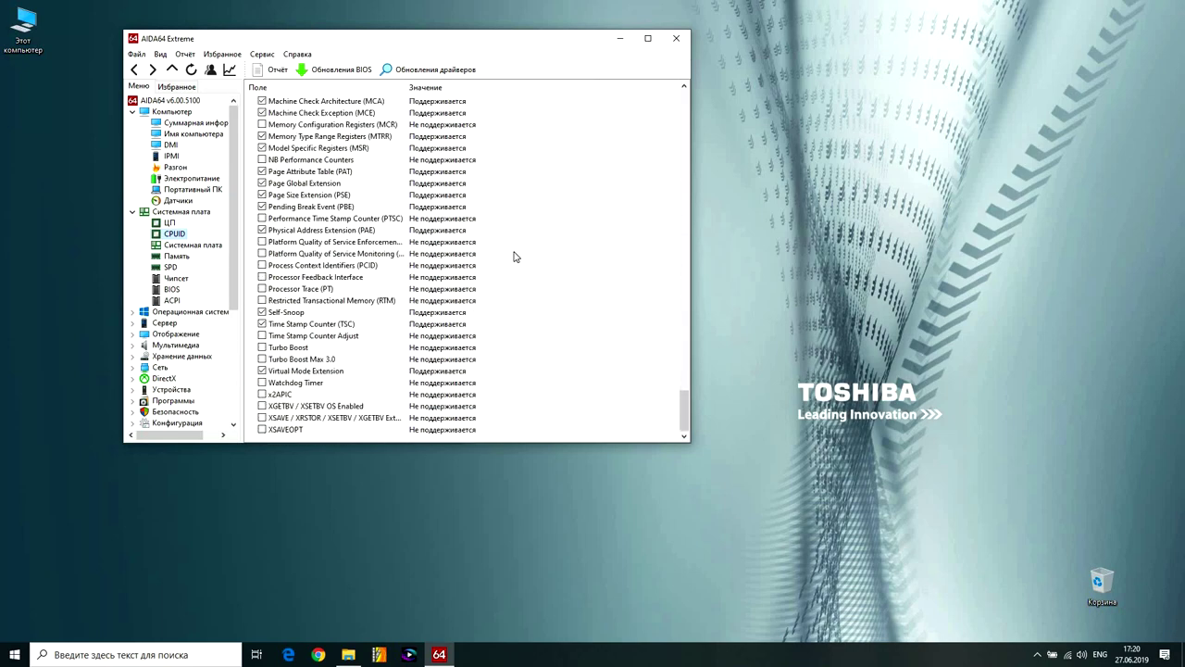
# Step: Review the motherboard bus properties and the system memory, including the SPD data of the DIMM1 and DIMM3 modules
pyautogui.click(211, 246)
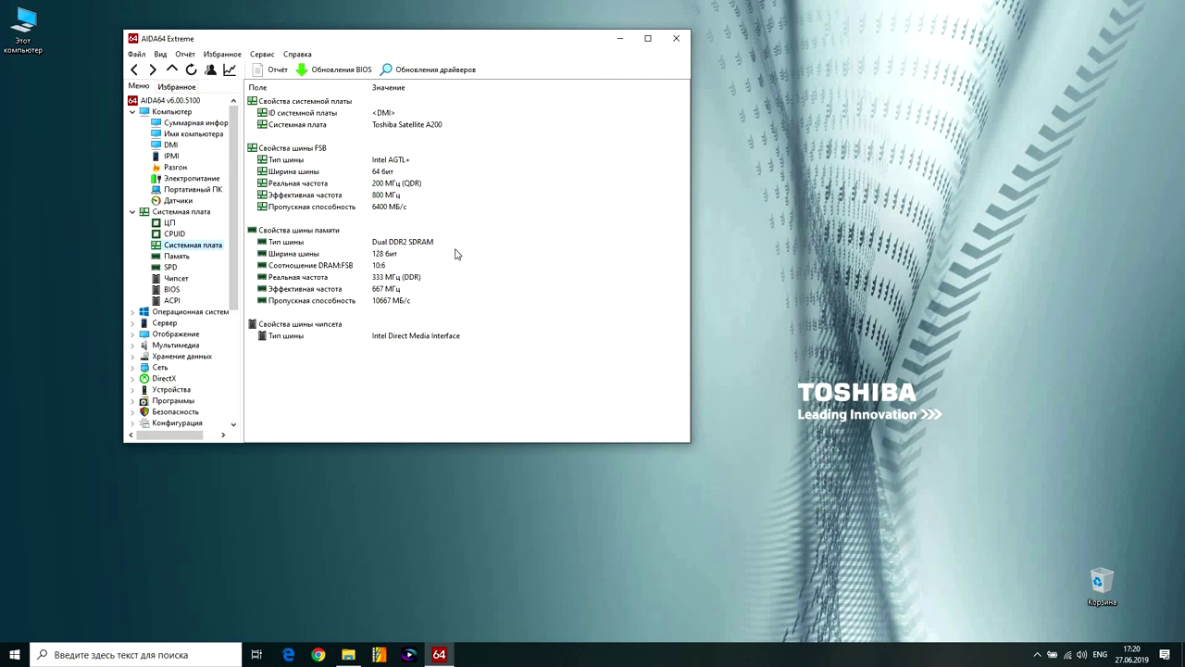
pyautogui.click(171, 256)
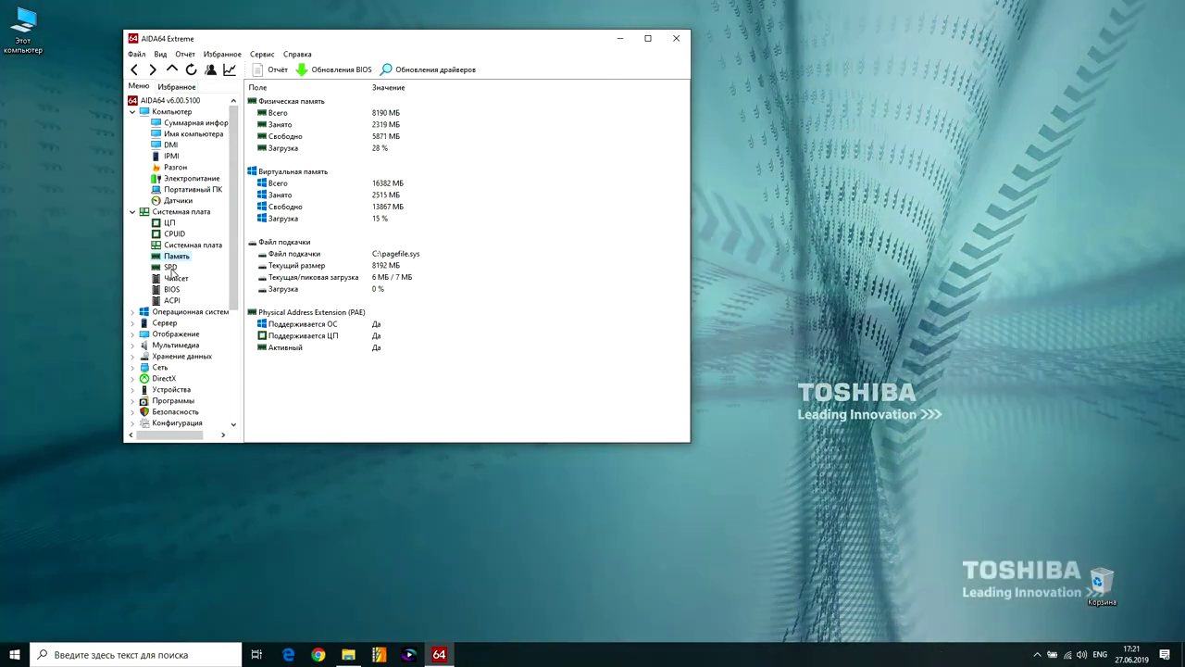
pyautogui.click(171, 267)
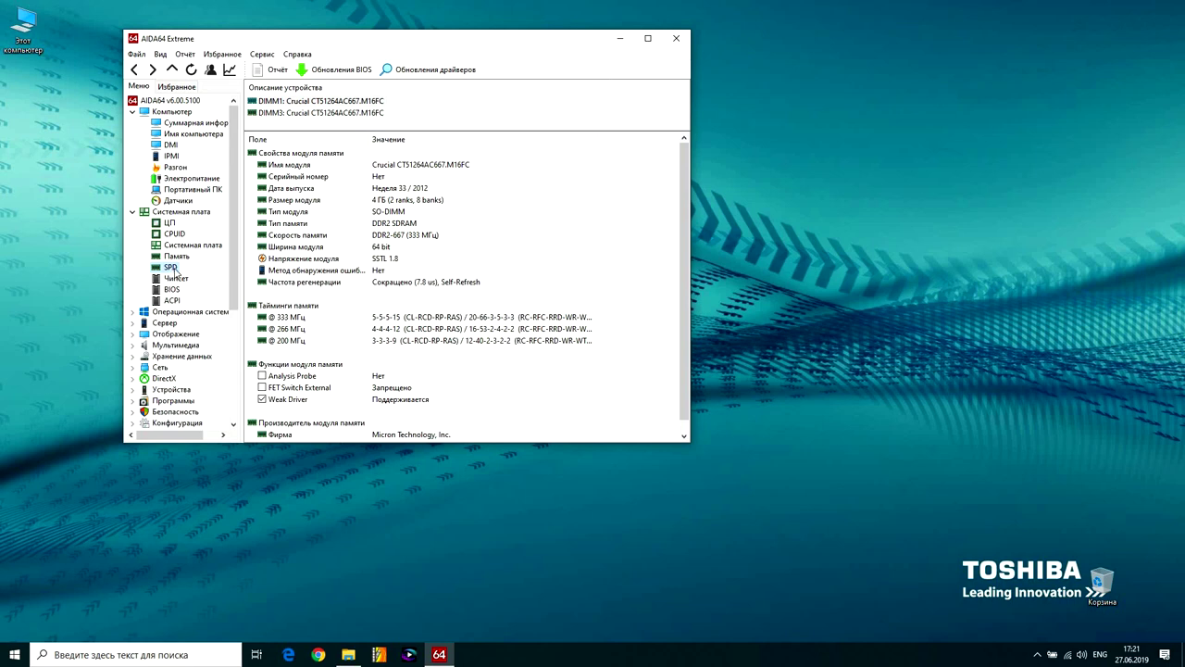
pyautogui.click(335, 114)
pyautogui.click(335, 102)
pyautogui.scroll(-1, 416, 166)
pyautogui.scroll(1, 416, 166)
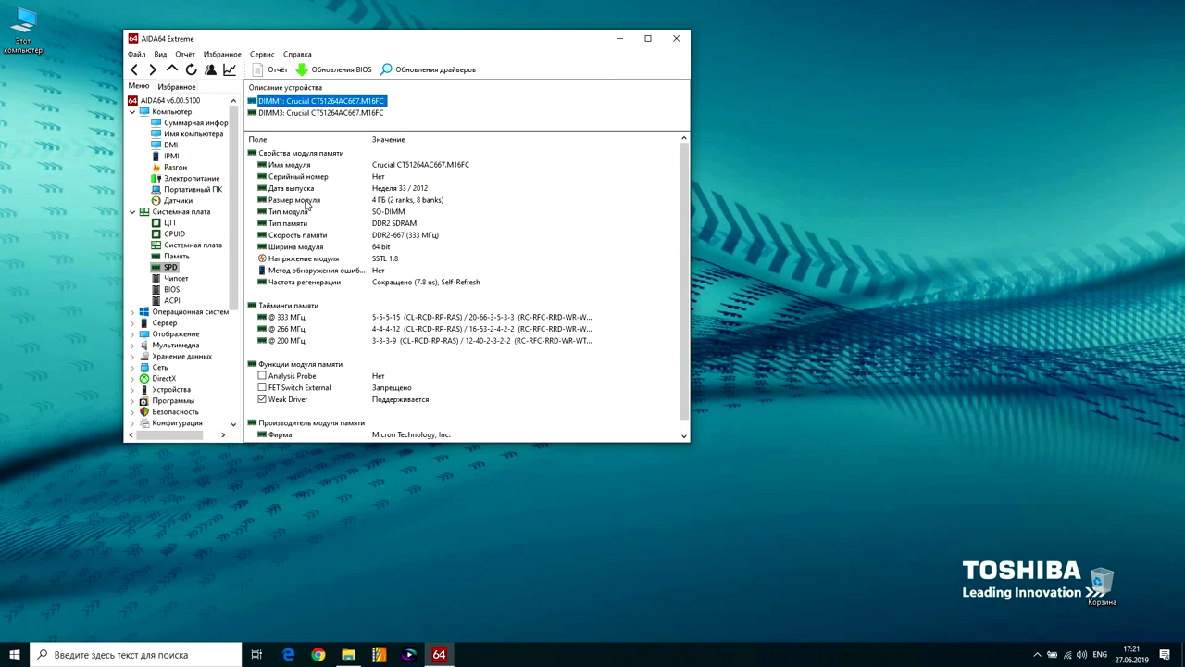
# Step: Examine the chipset's north bridge and south bridge properties, widening the field column to fit the full names
pyautogui.click(175, 279)
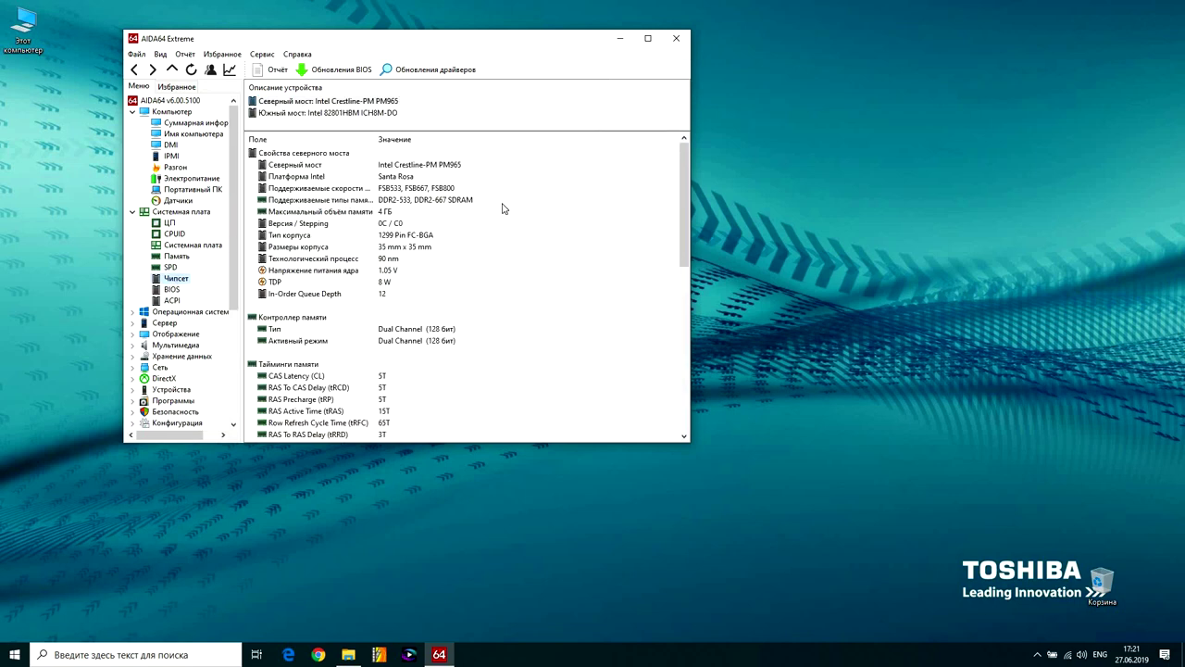
pyautogui.moveTo(378, 140); pyautogui.dragTo(395, 141)
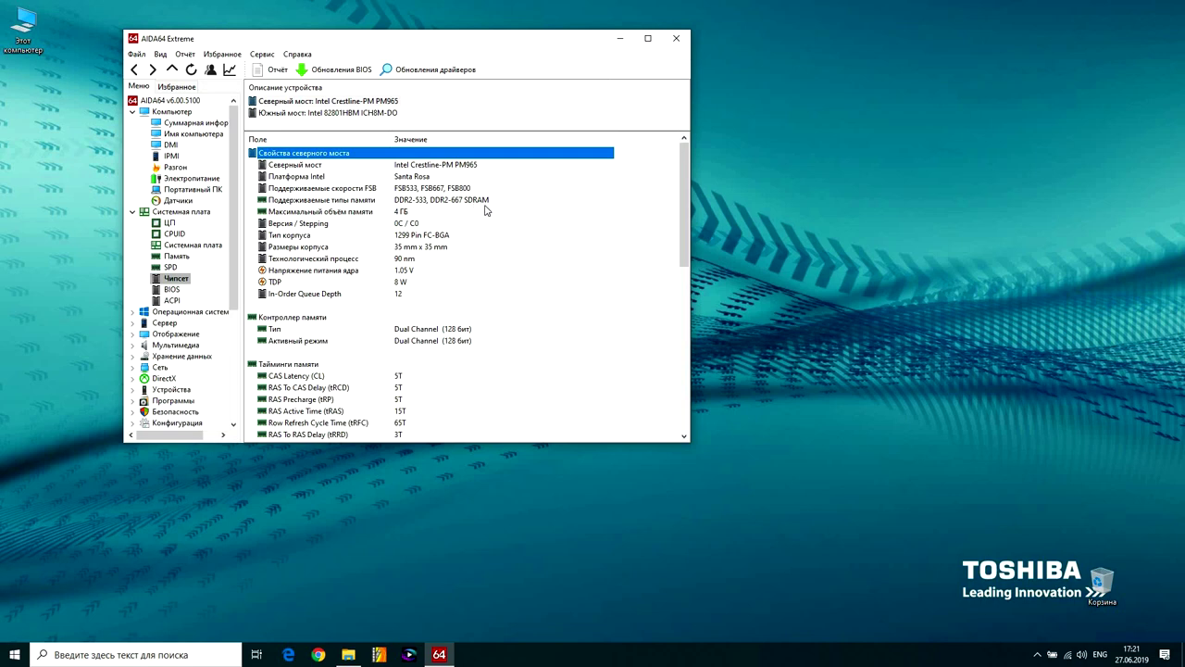
pyautogui.scroll(-12, 485, 210)
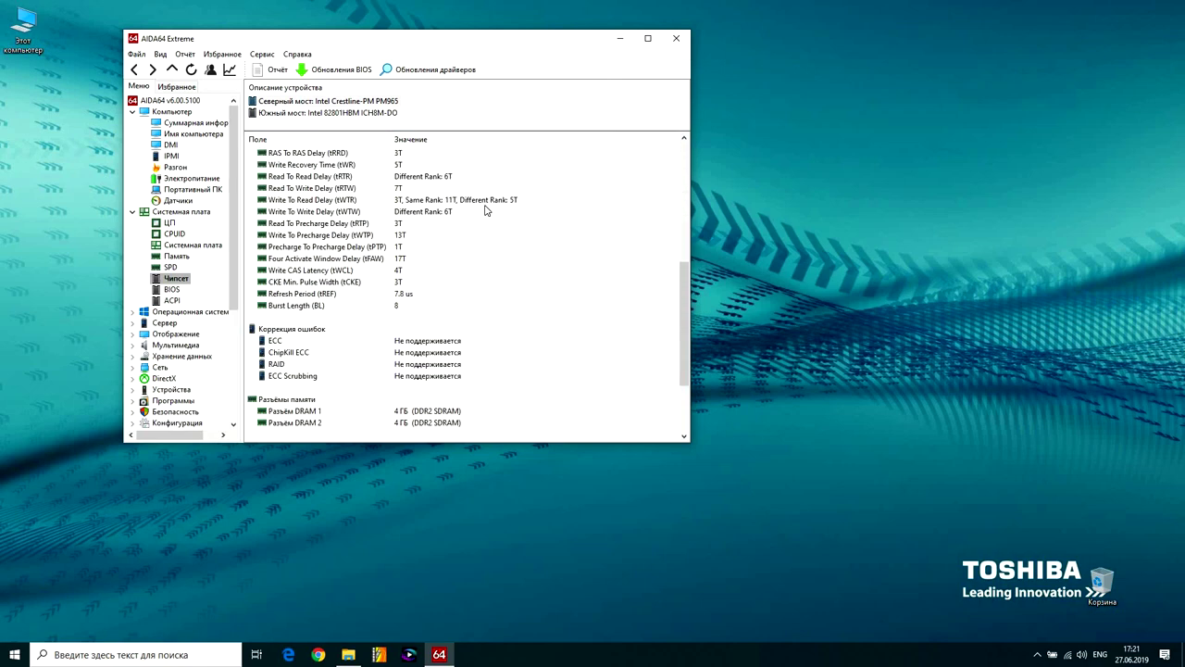
pyautogui.scroll(10, 485, 210)
pyautogui.press('Home')
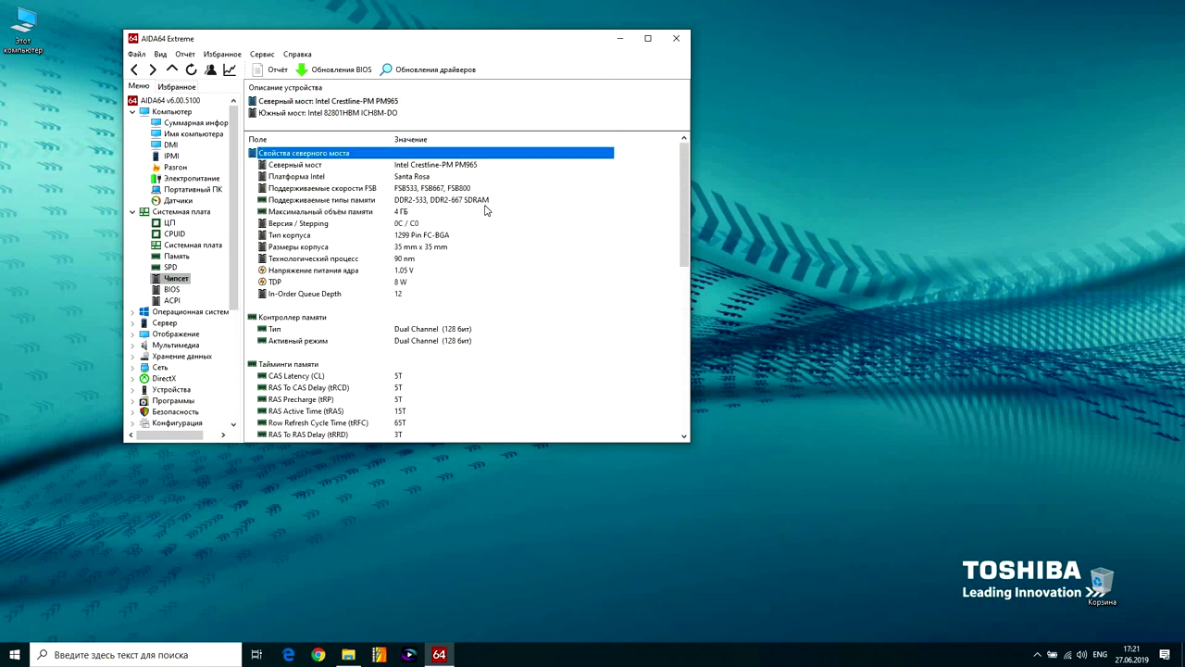
pyautogui.click(321, 113)
pyautogui.scroll(-4, 496, 212)
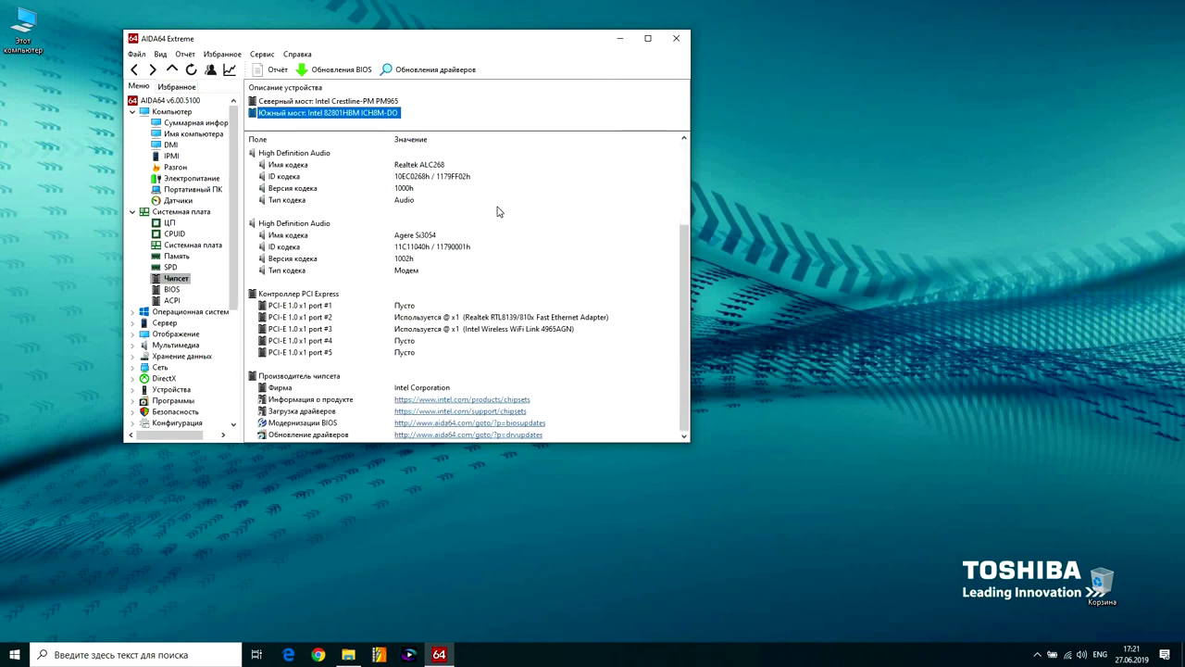
pyautogui.scroll(4, 500, 213)
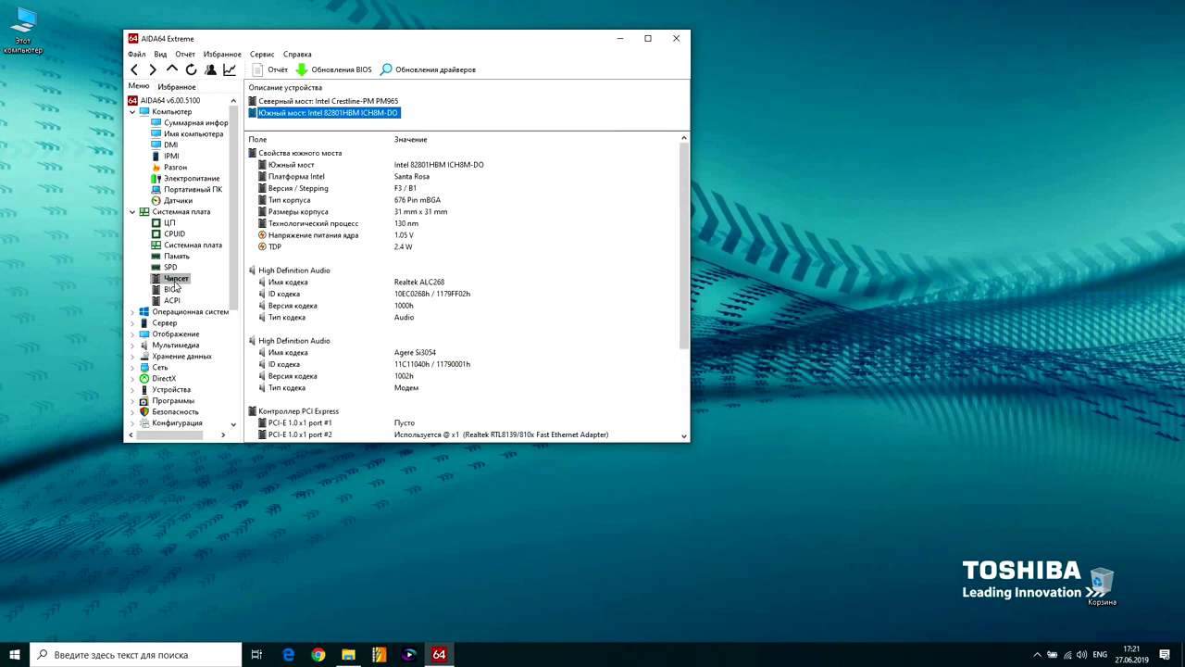
# Step: Review the BIOS properties and the ACPI table descriptions
pyautogui.click(173, 289)
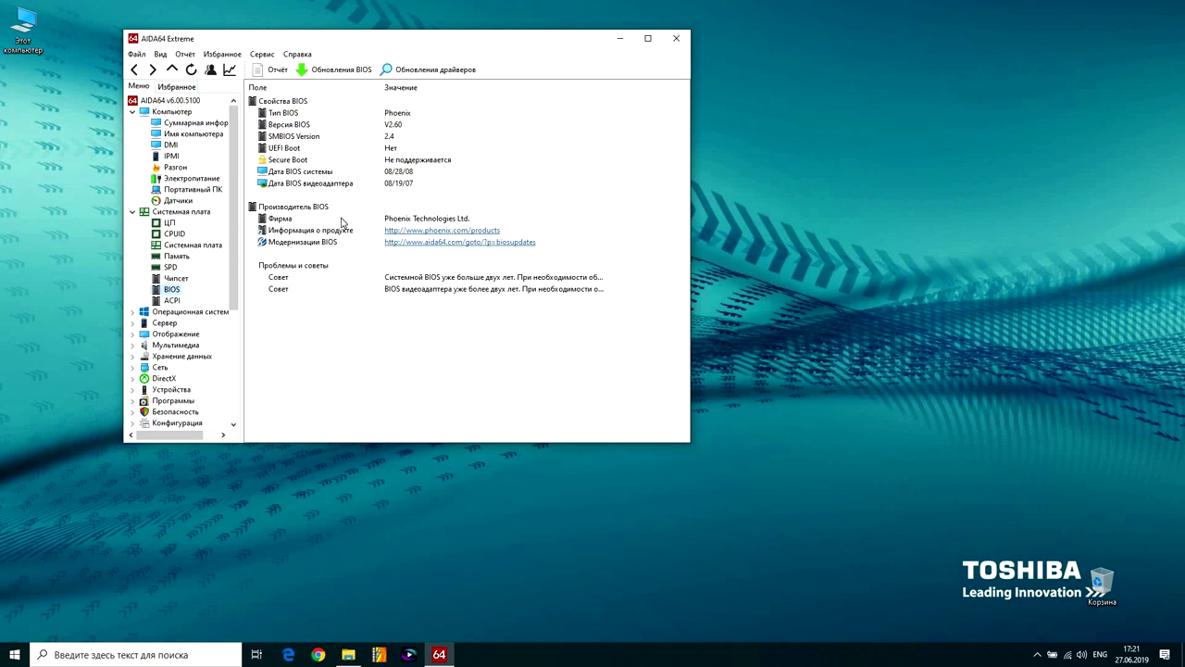
pyautogui.click(168, 300)
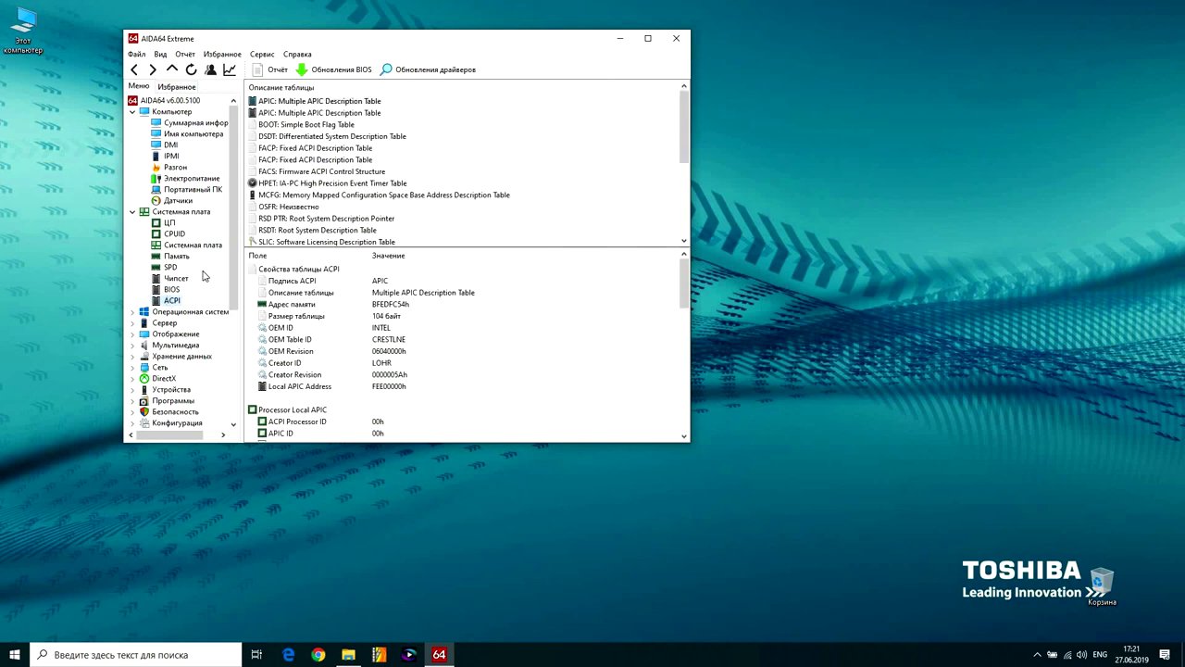
# Step: Find the benchmark tests and examine how the laptop compares with other systems in the memory read test
pyautogui.scroll(-3, 337, 208)
pyautogui.scroll(4, 338, 208)
pyautogui.scroll(-8, 373, 306)
pyautogui.scroll(8, 451, 307)
pyautogui.scroll(-3, 199, 259)
pyautogui.scroll(-3, 206, 258)
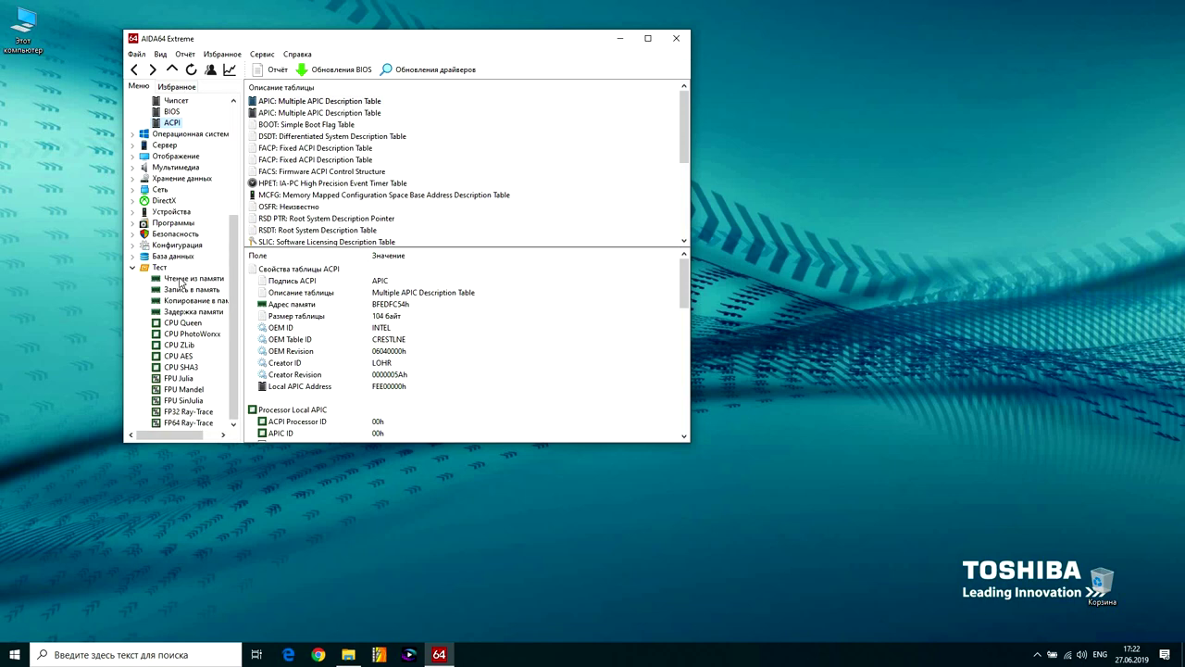
pyautogui.click(194, 280)
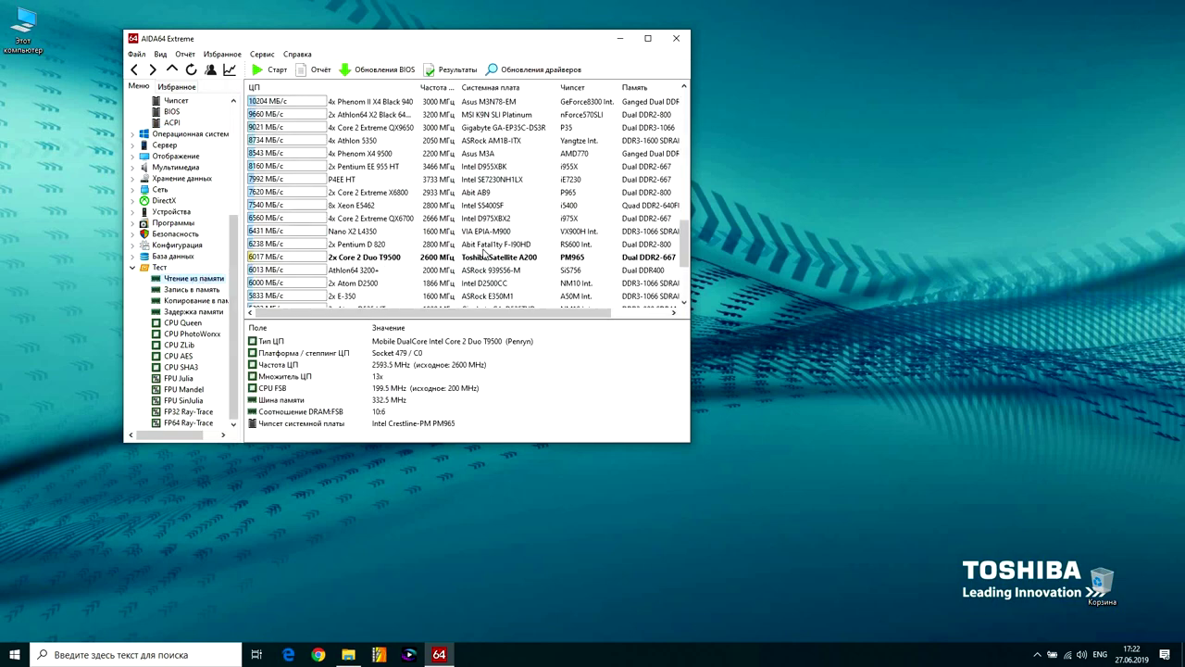
pyautogui.scroll(1, 482, 240)
pyautogui.scroll(-2, 482, 240)
pyautogui.scroll(1, 482, 241)
# Step: Review the laptop's standing in the memory write, memory copy and memory latency benchmarks
pyautogui.click(192, 289)
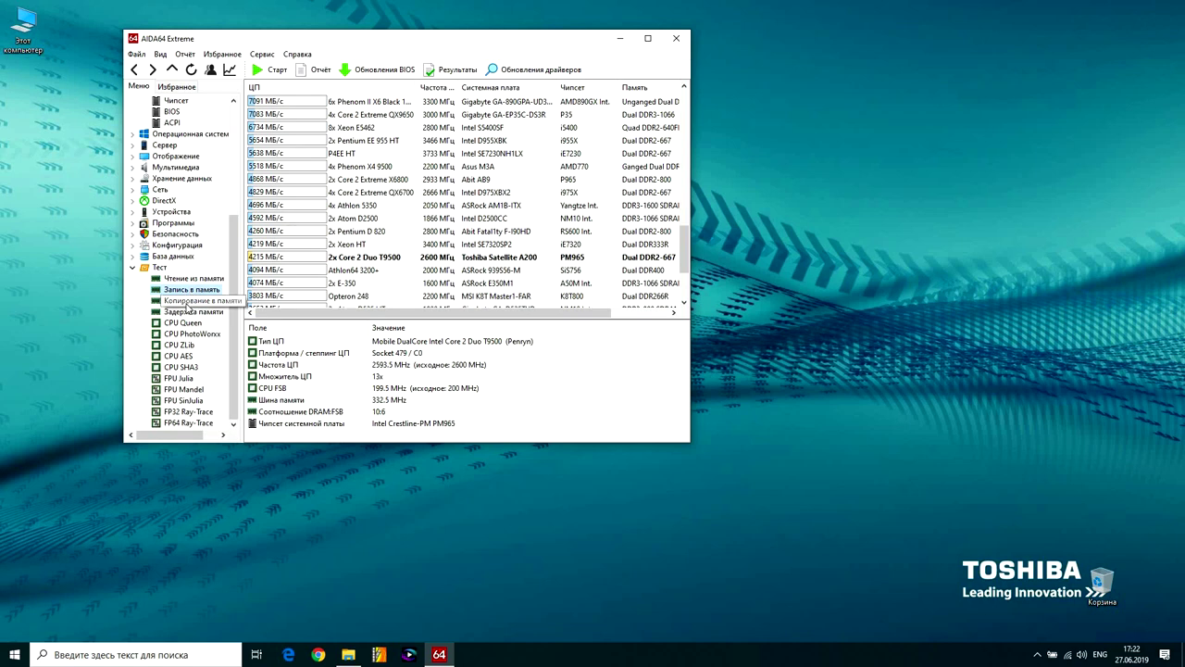
pyautogui.click(189, 301)
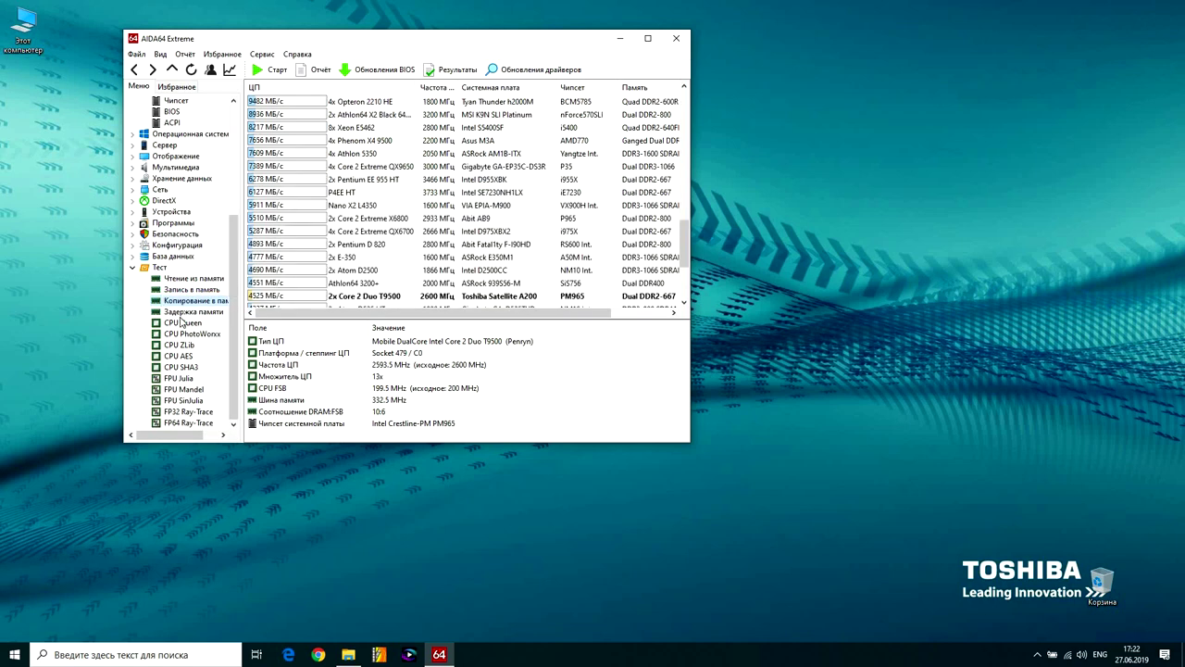
pyautogui.click(188, 312)
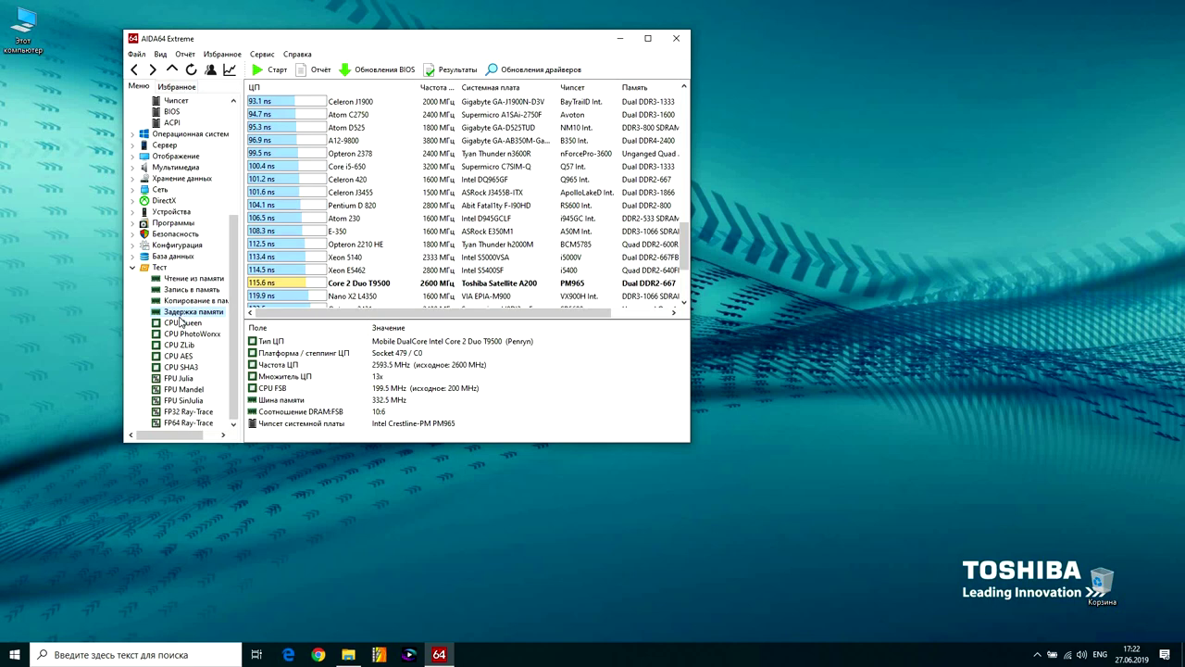
# Step: Compare the processor with other CPUs in the CPU Queen, PhotoWorxx, ZLib, AES and SHA3 benchmarks
pyautogui.click(181, 323)
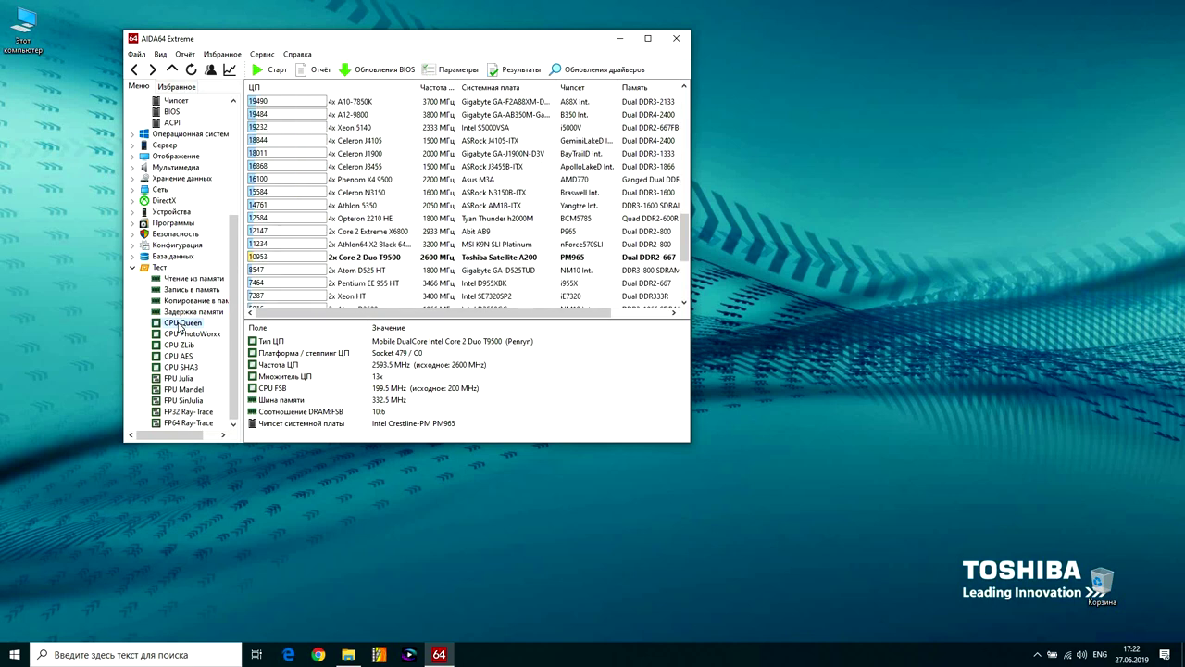
pyautogui.scroll(1, 431, 252)
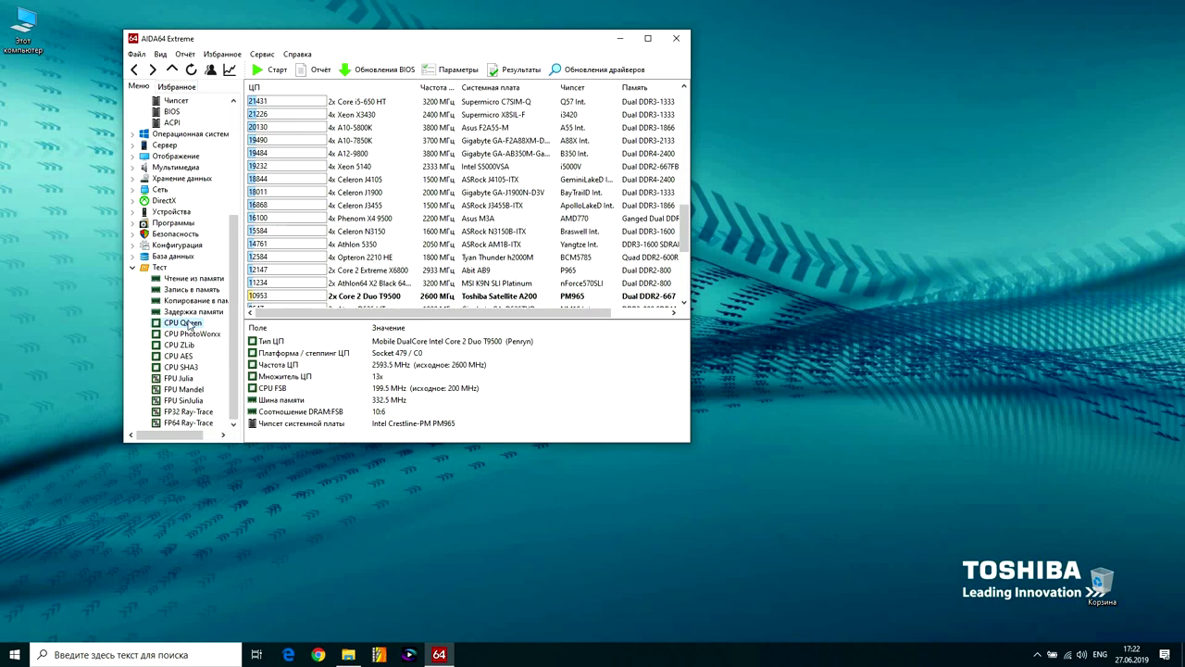
pyautogui.click(190, 335)
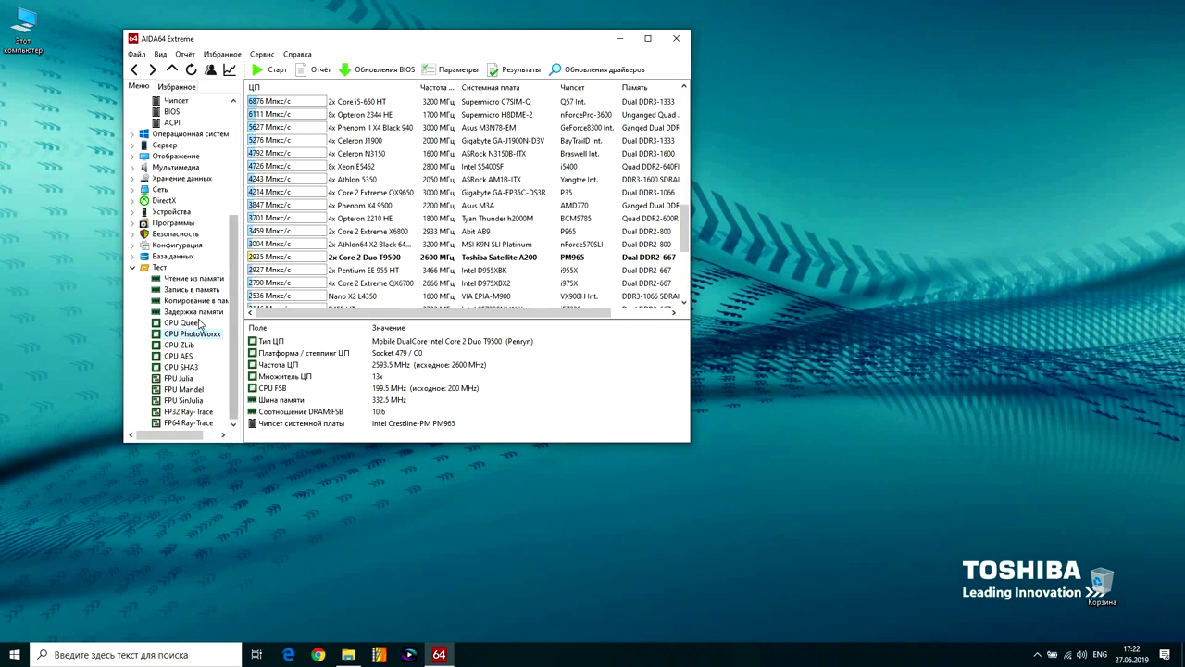
pyautogui.click(180, 345)
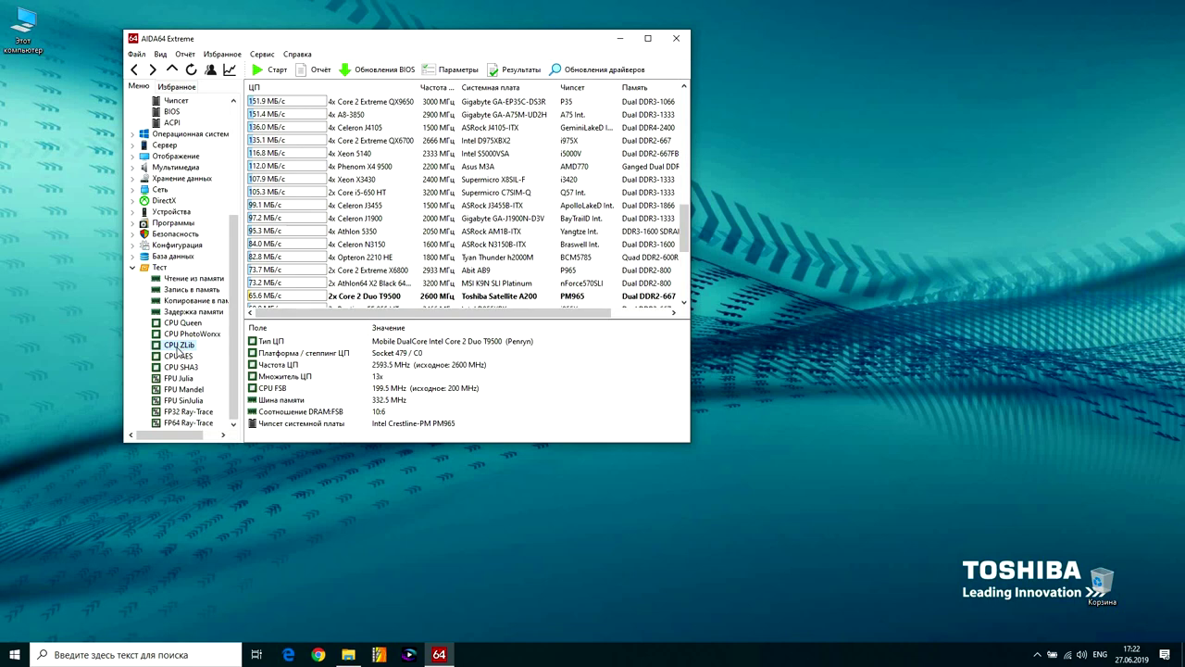
pyautogui.click(175, 360)
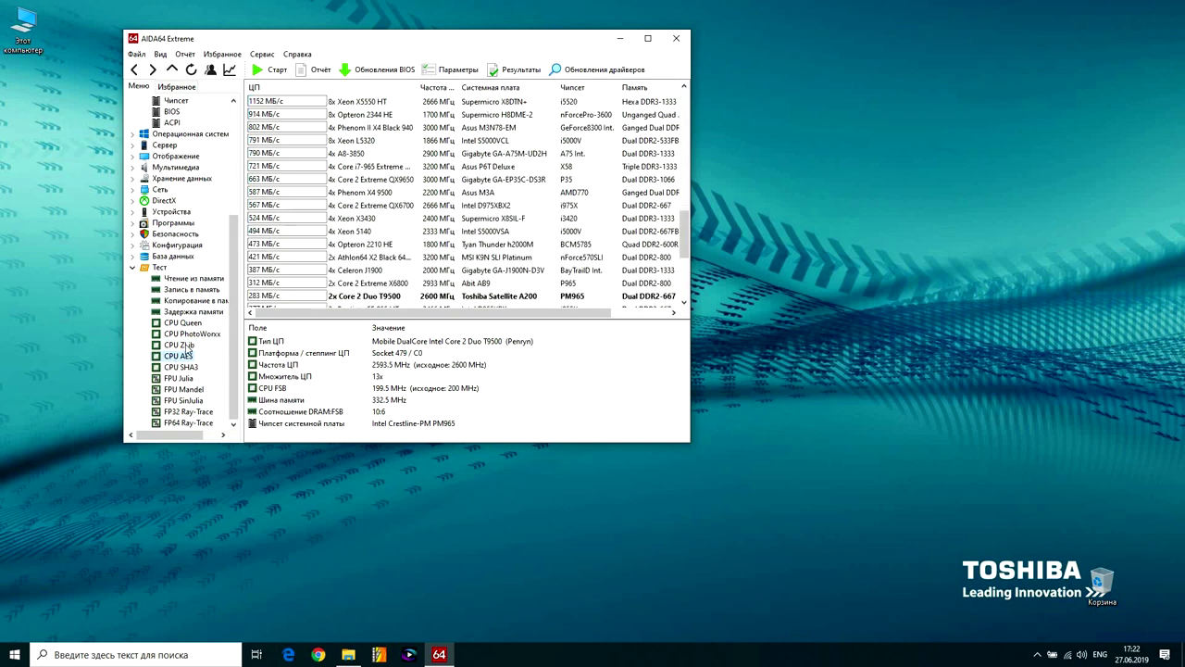
pyautogui.scroll(1, 370, 226)
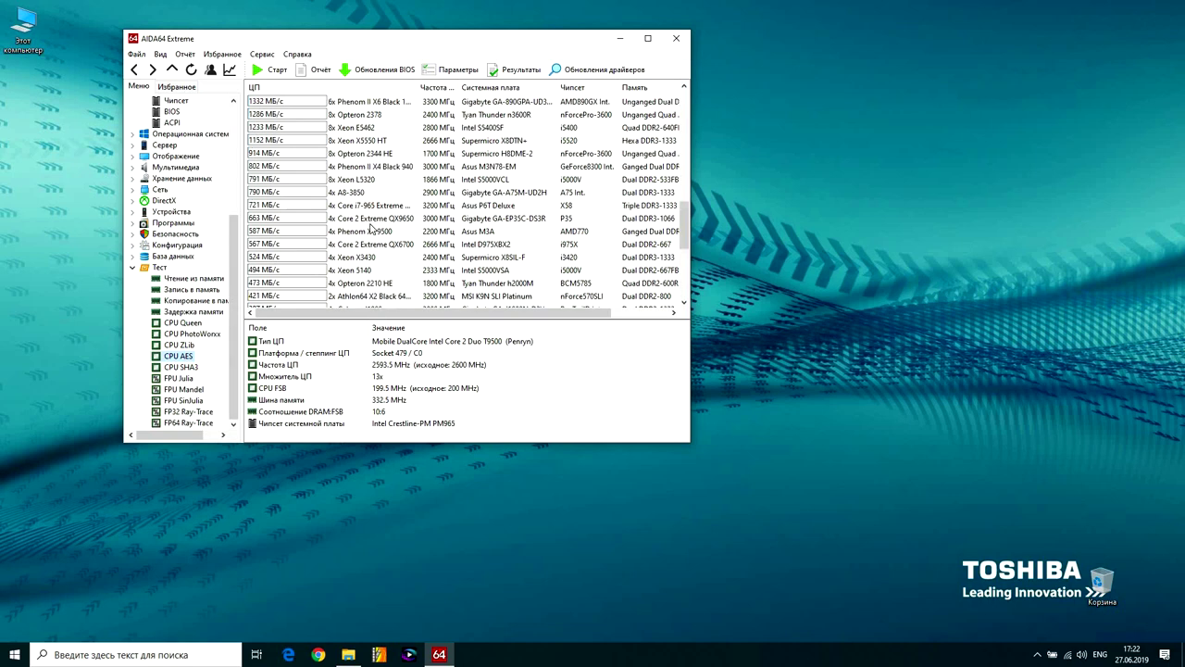
pyautogui.scroll(-1, 370, 226)
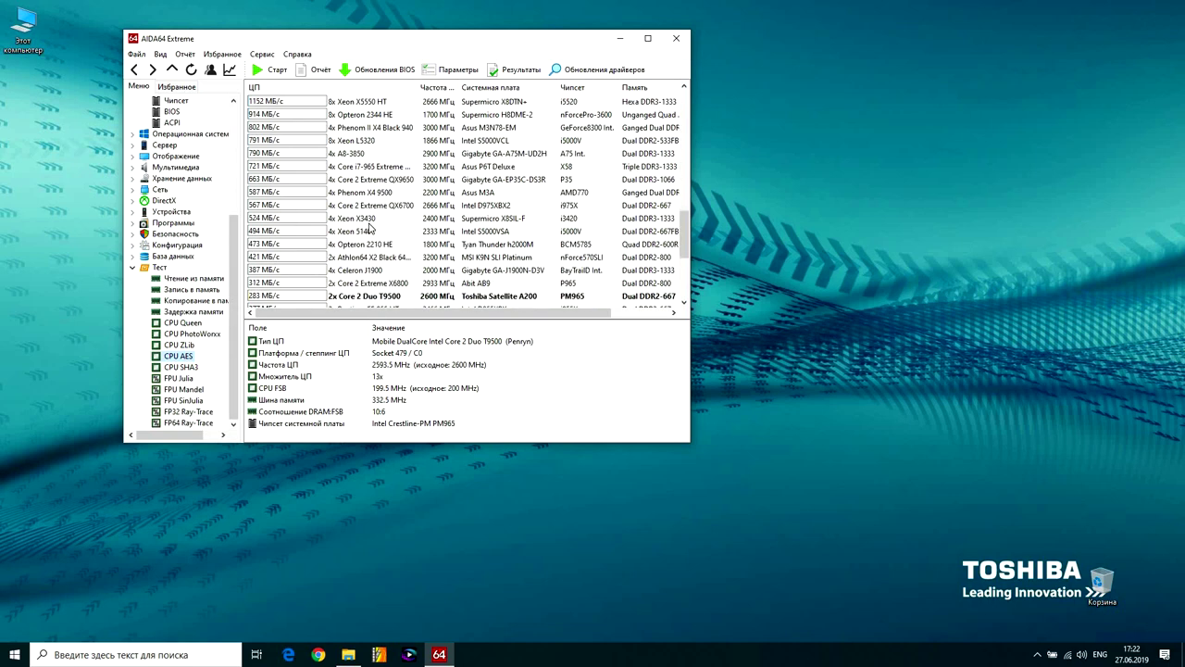
pyautogui.click(188, 369)
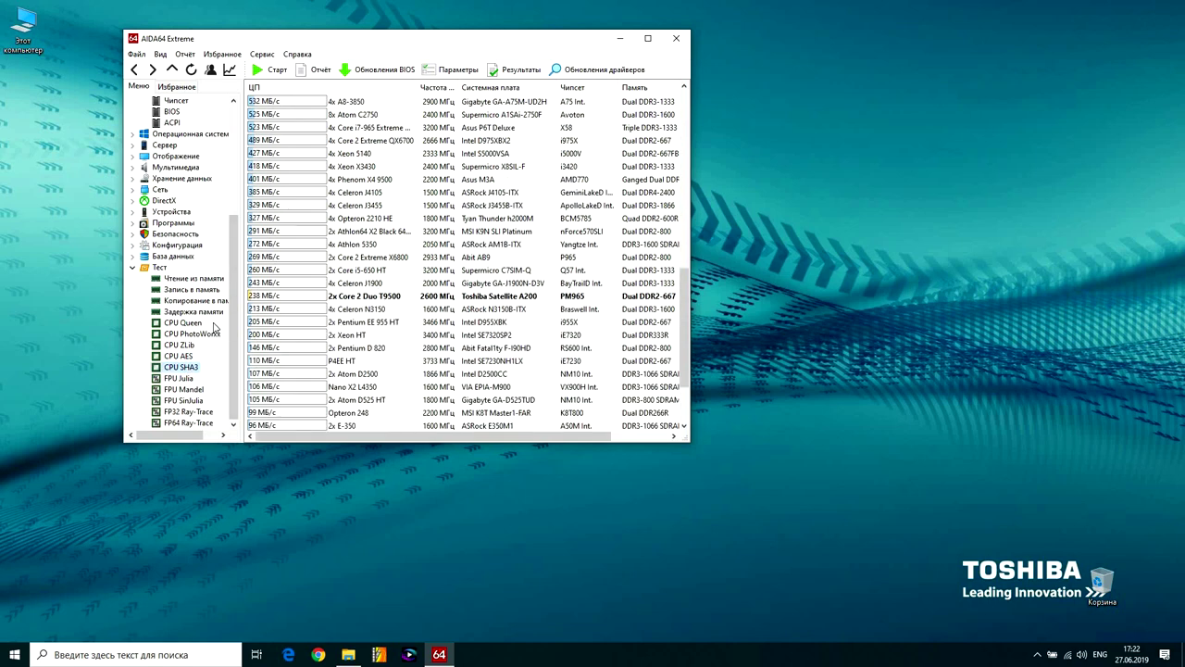
# Step: Review the floating-point results in the FPU Julia, Mandel, SinJulia, FP32 Ray-Trace and FP64 Ray-Trace benchmarks
pyautogui.click(188, 379)
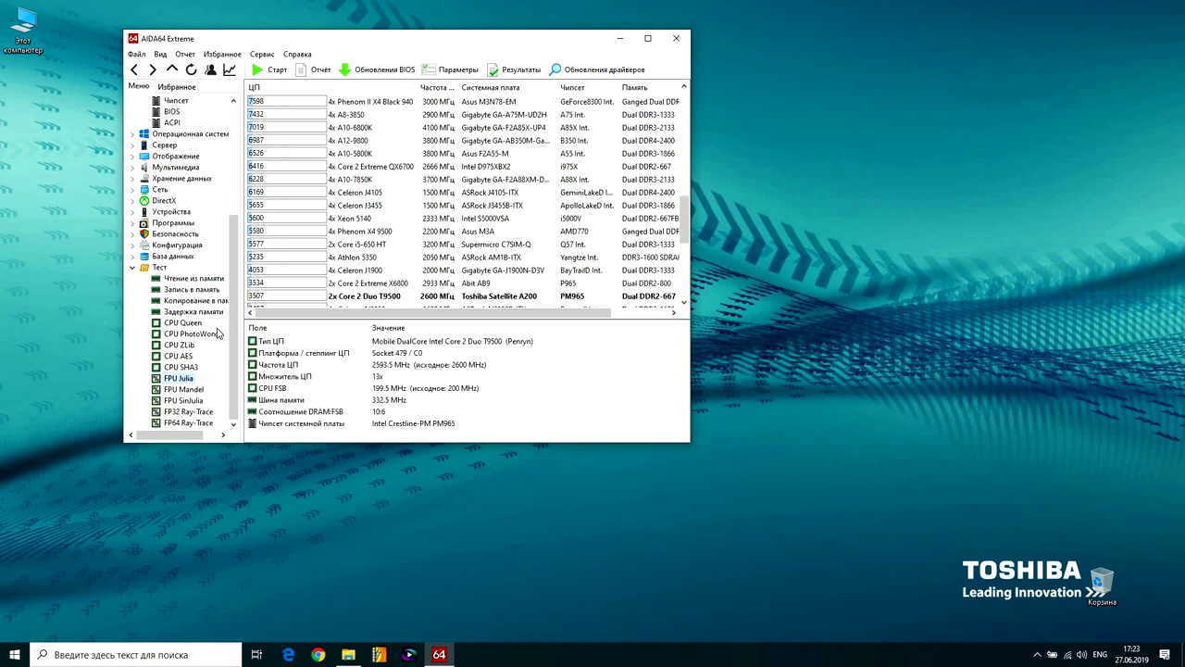
pyautogui.click(186, 389)
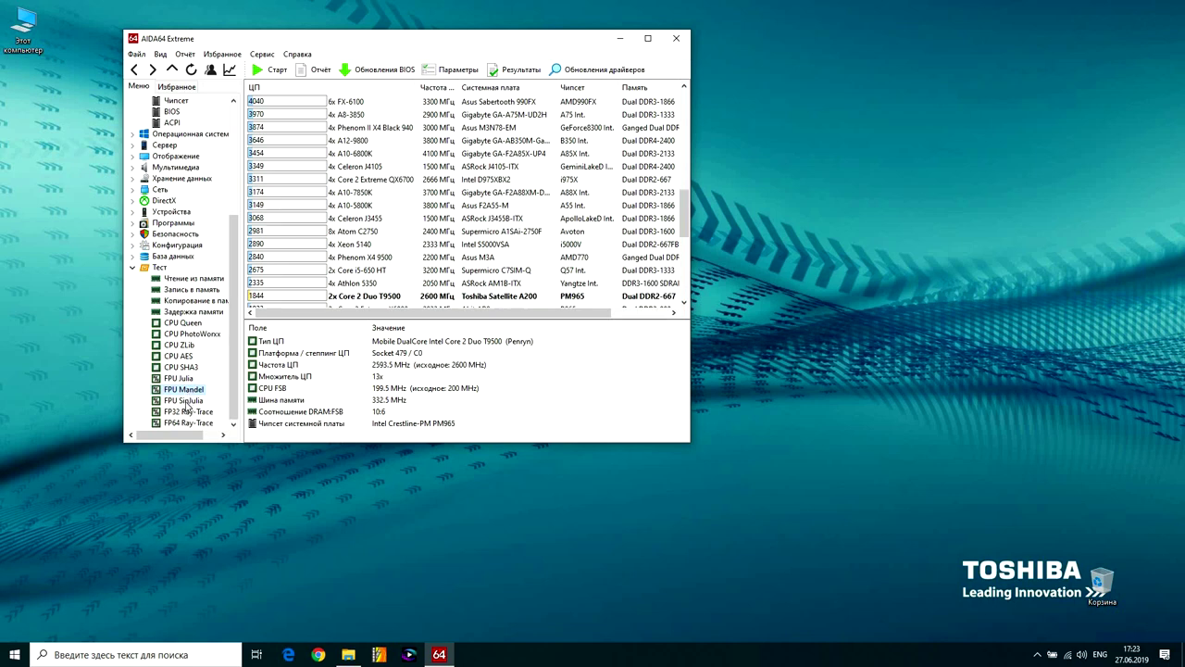
pyautogui.click(184, 401)
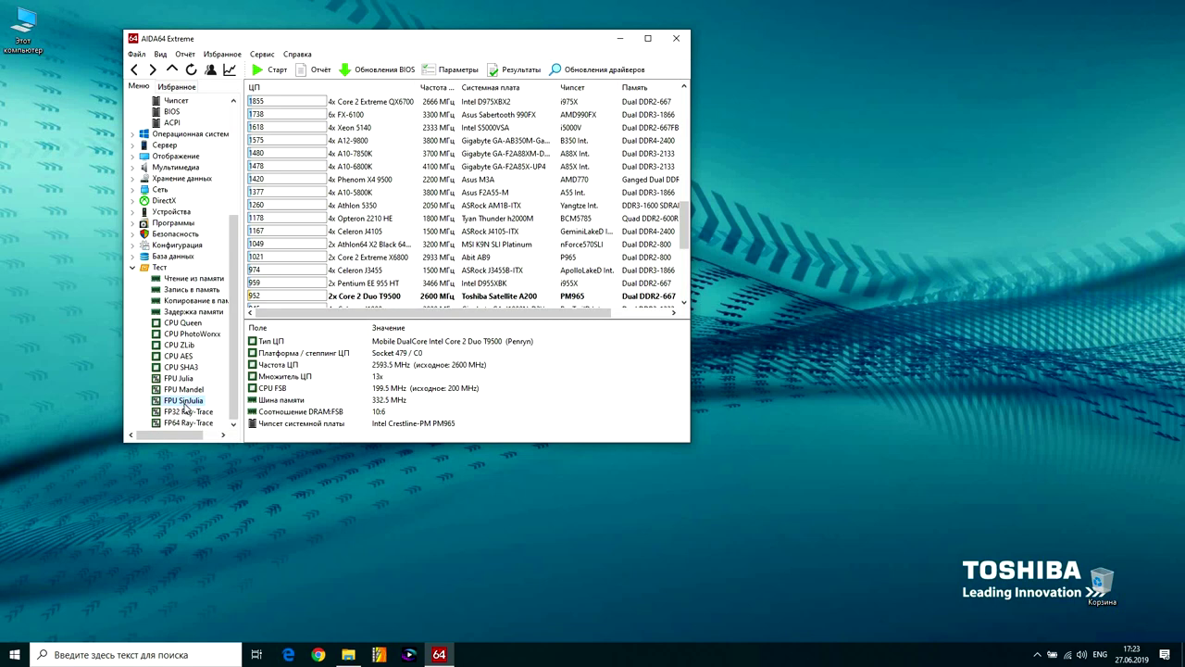
pyautogui.click(183, 412)
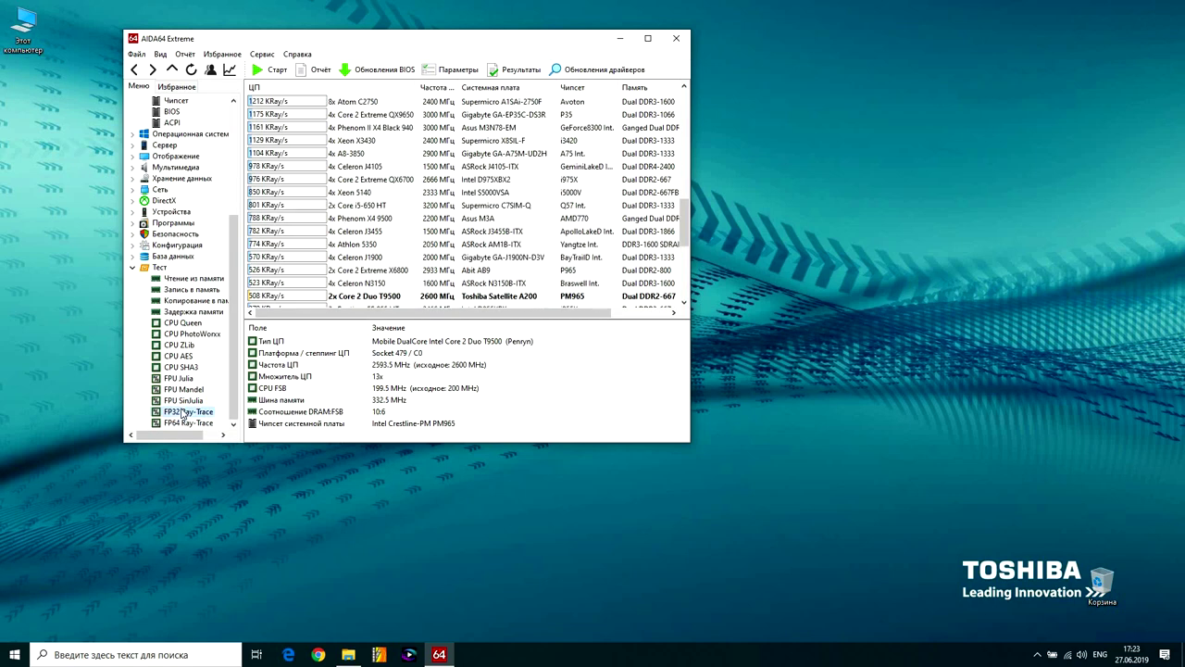
pyautogui.click(186, 423)
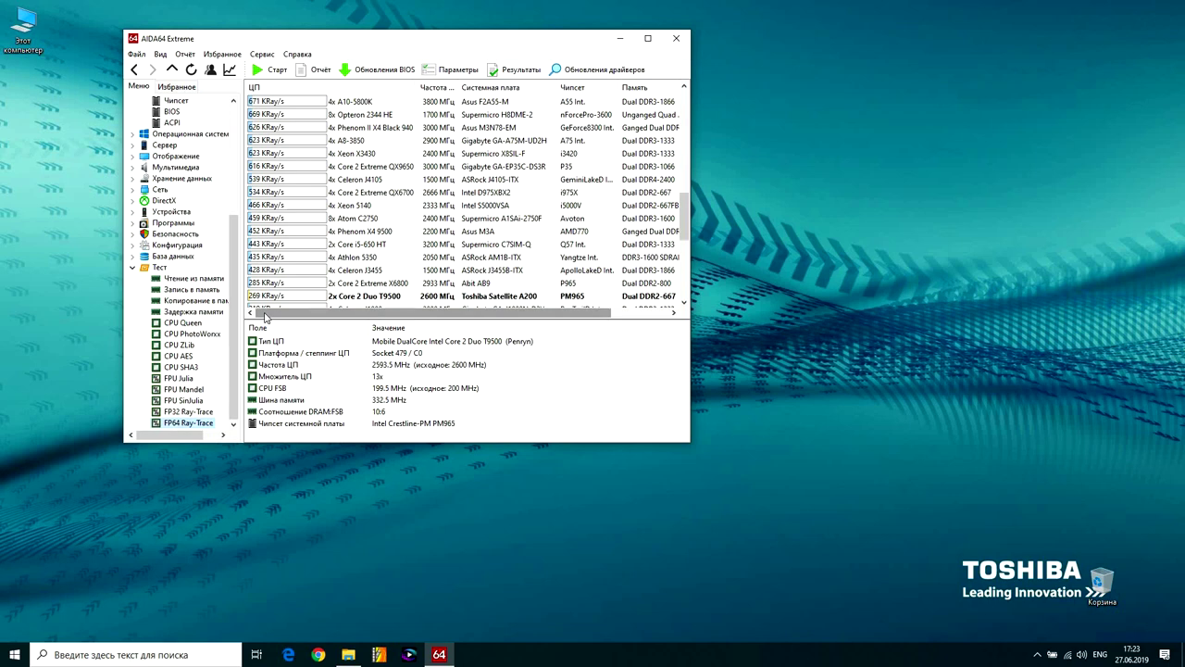
# Step: Check the sensor readings for temperatures, fans, voltages and power, and open the motherboard section's CPU page
pyautogui.scroll(5, 213, 281)
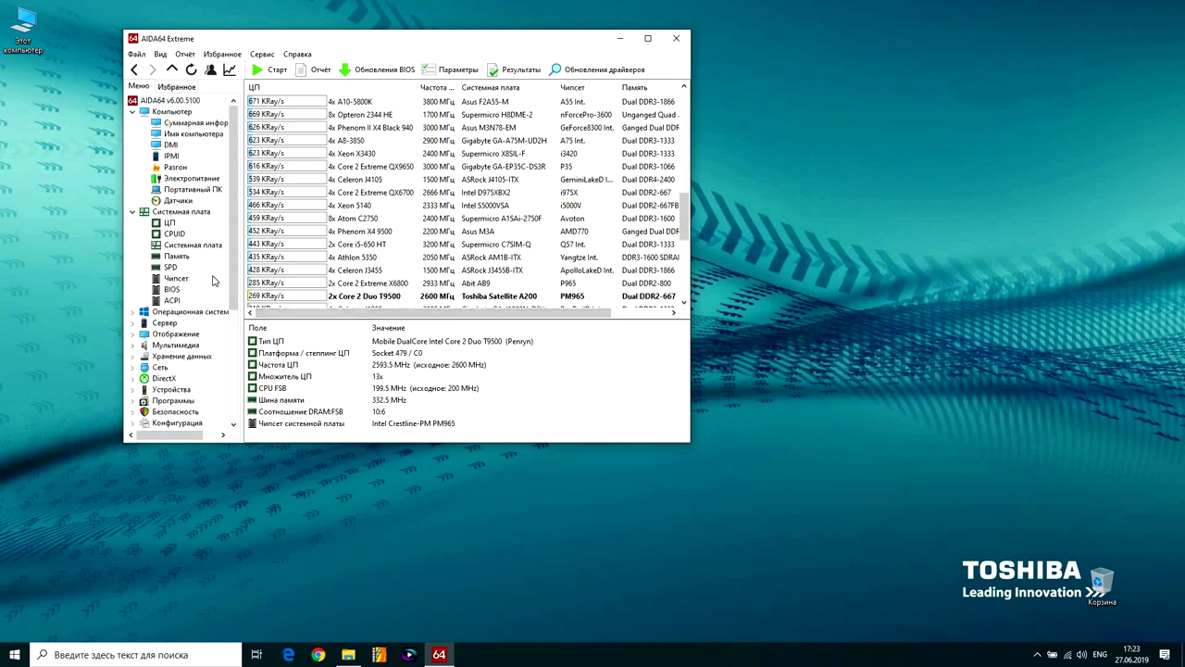
pyautogui.click(171, 202)
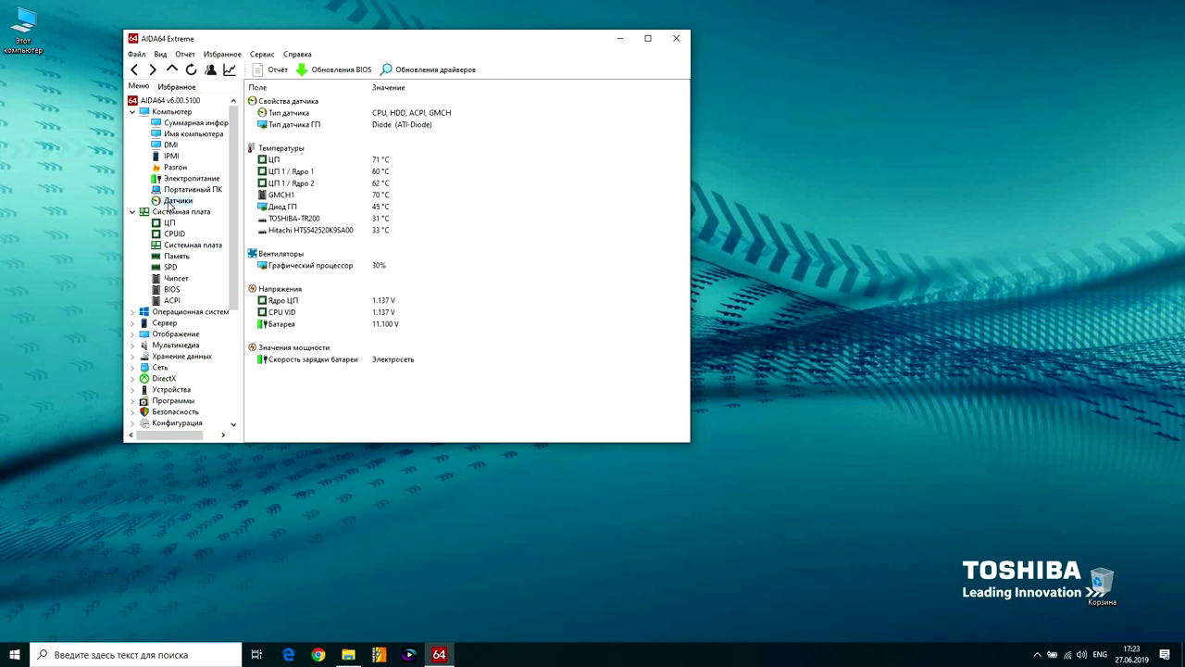
pyautogui.click(170, 223)
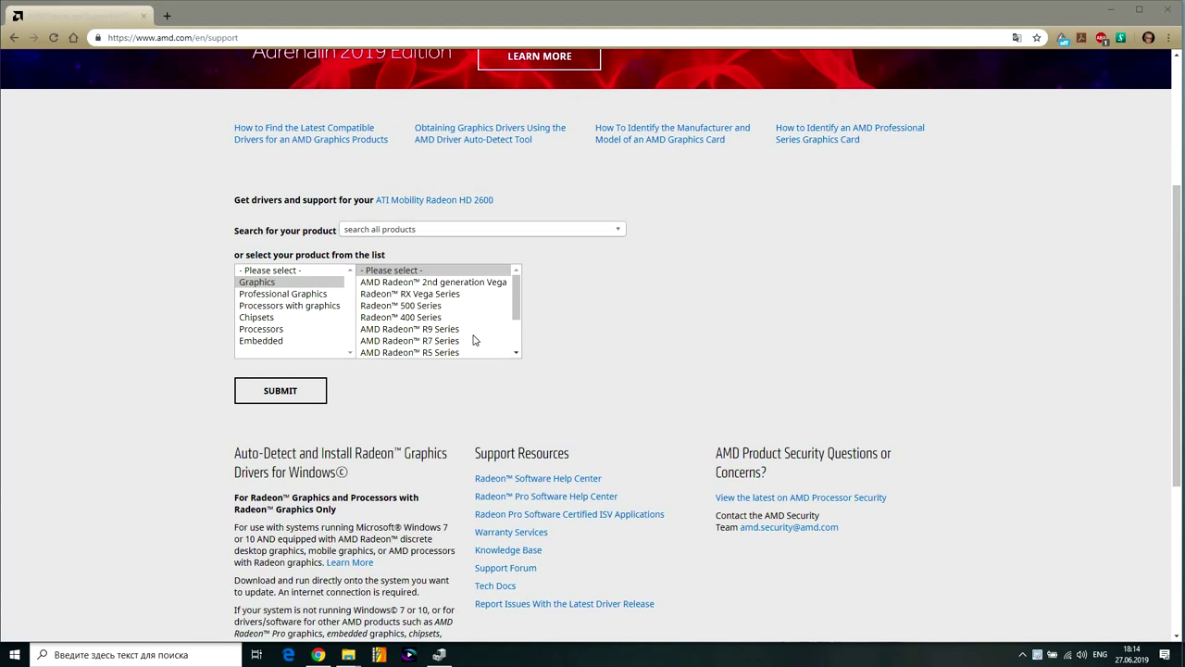
# Step: On AMD's support page, choose AMD Radeon HD, ATI Mobility Radeon HD 2000 Series, ATI Mobility Radeon HD 2600 and submit the selection
pyautogui.scroll(-5, 468, 334)
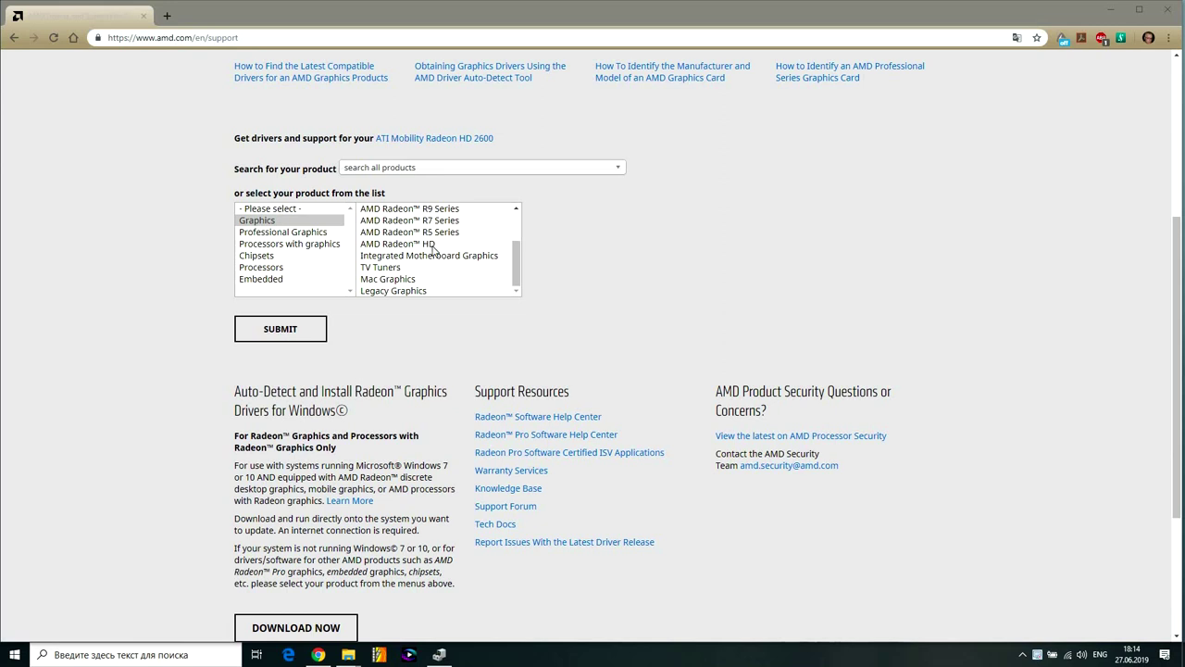
pyautogui.click(428, 245)
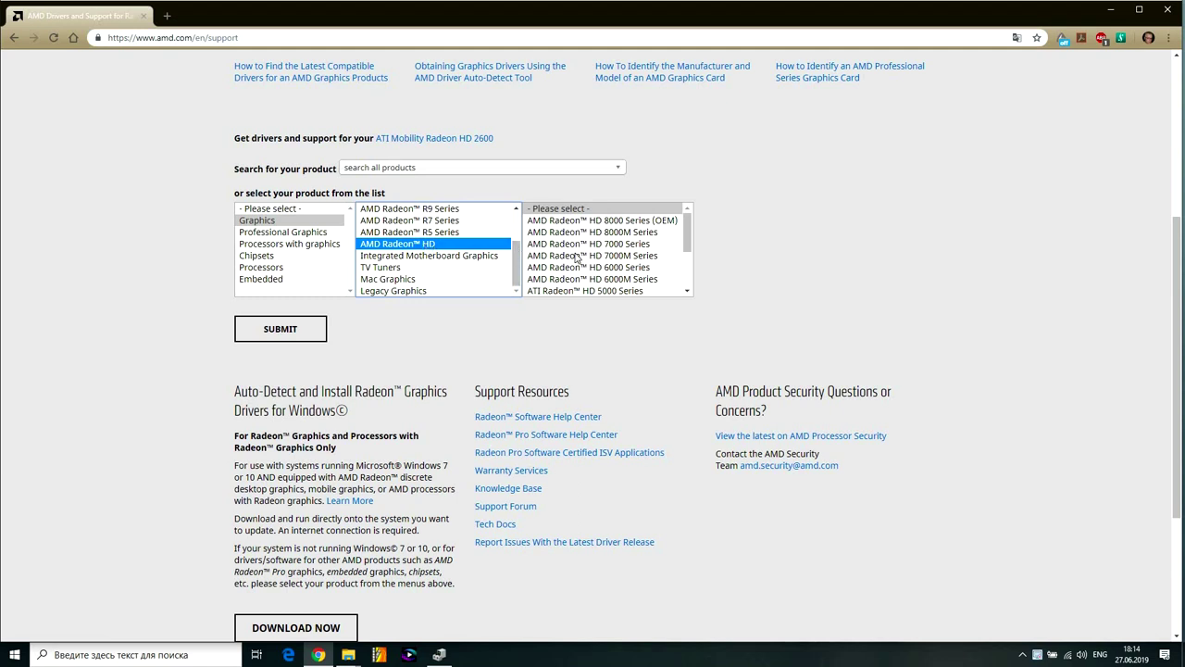
pyautogui.scroll(-4, 590, 257)
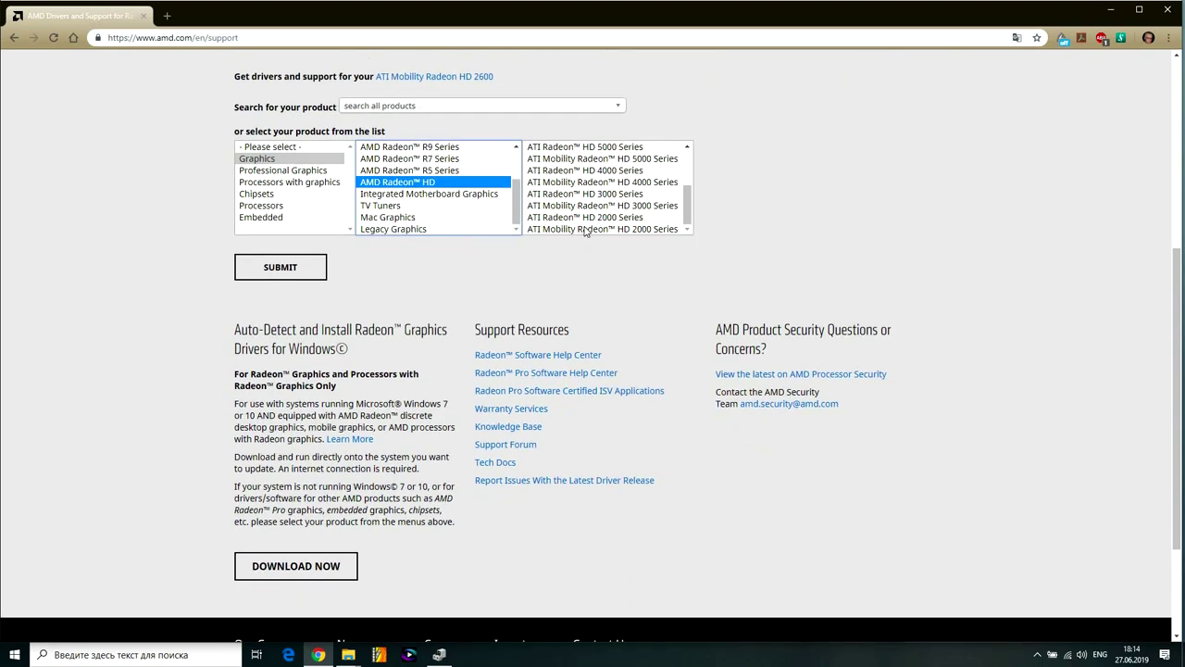
pyautogui.click(584, 231)
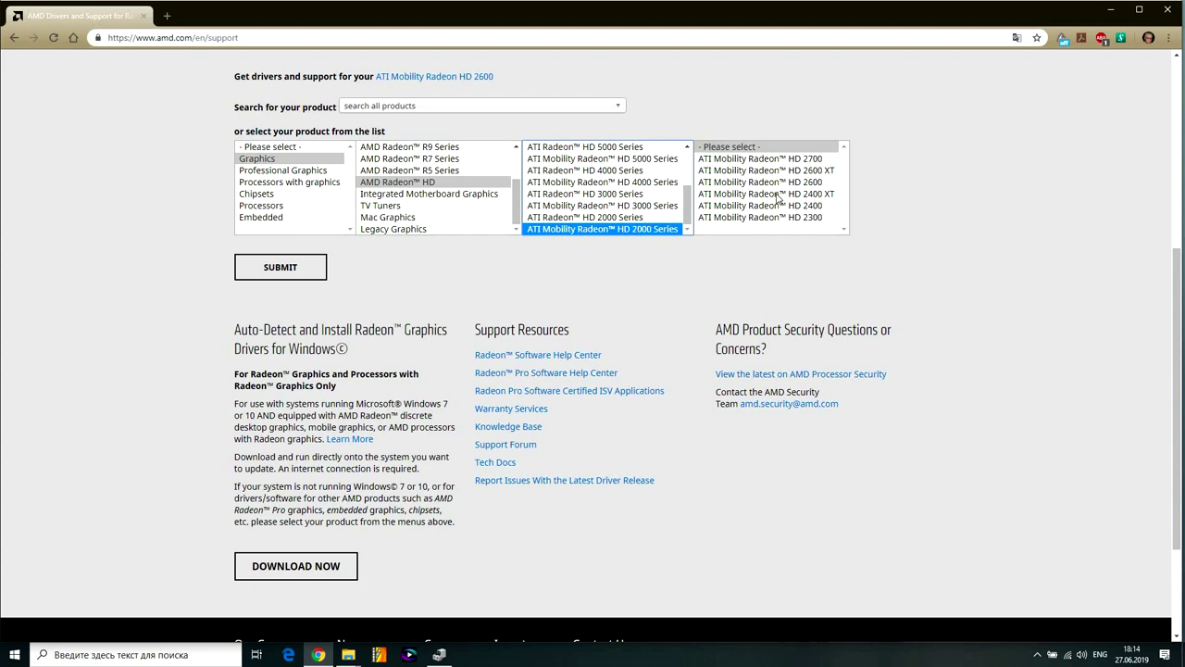
pyautogui.click(805, 183)
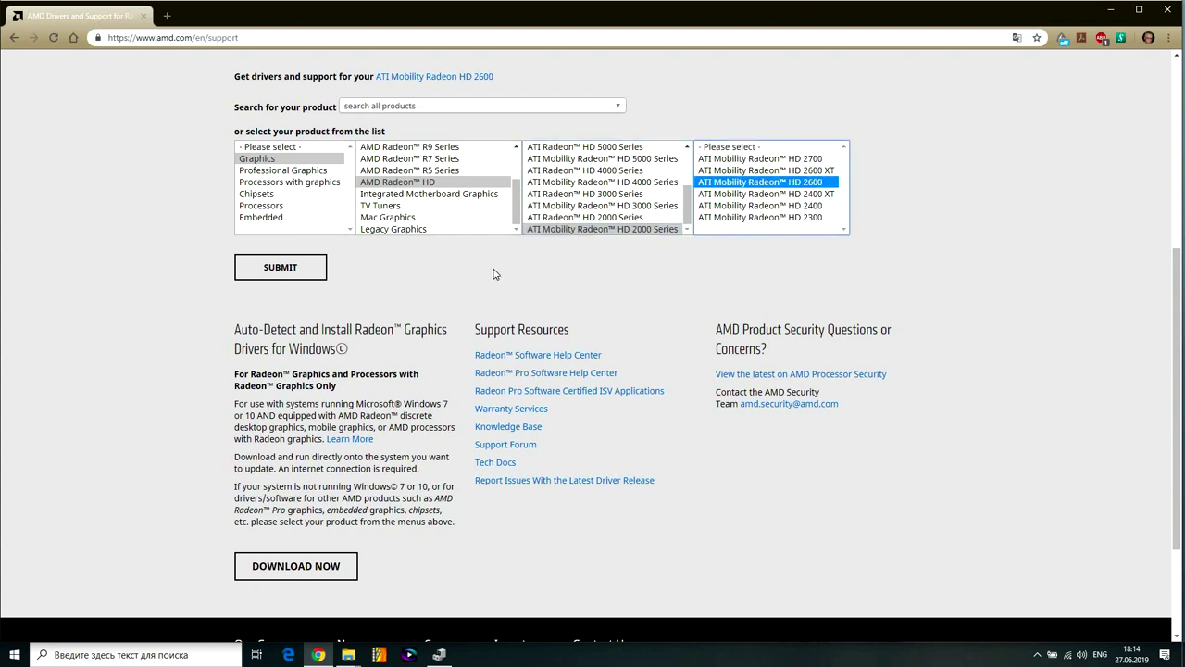
pyautogui.click(291, 274)
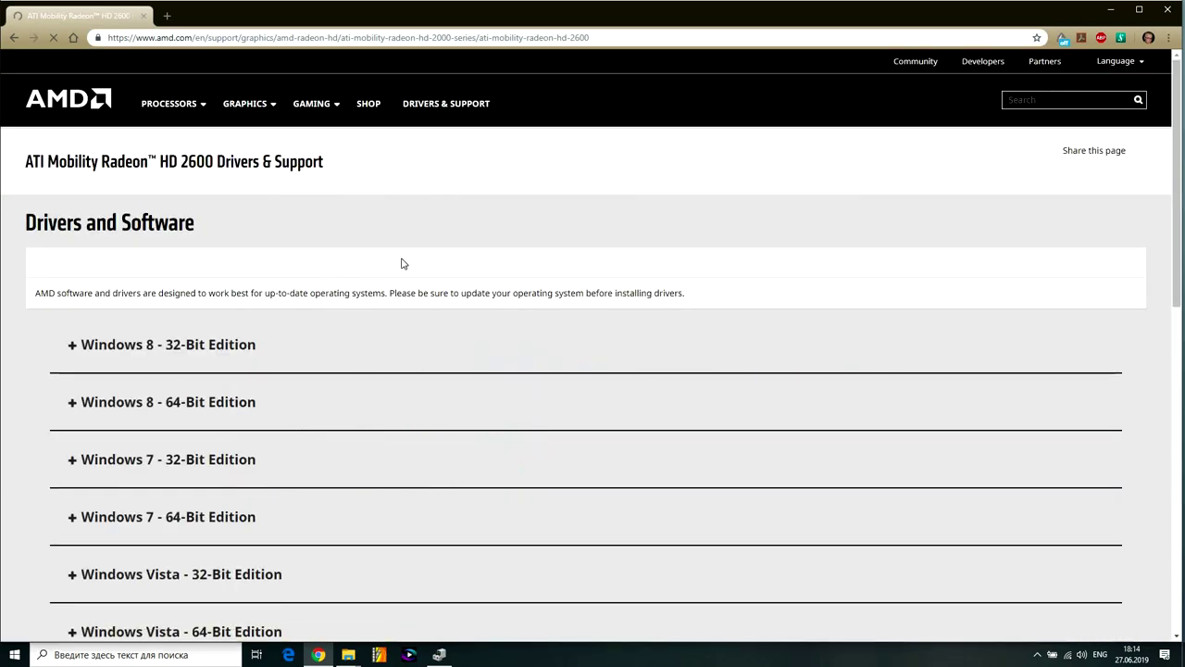
# Step: Look through the supported operating systems and expand the Windows 8 64-bit entry to examine its Catalyst and beta drivers
pyautogui.scroll(-1, 403, 264)
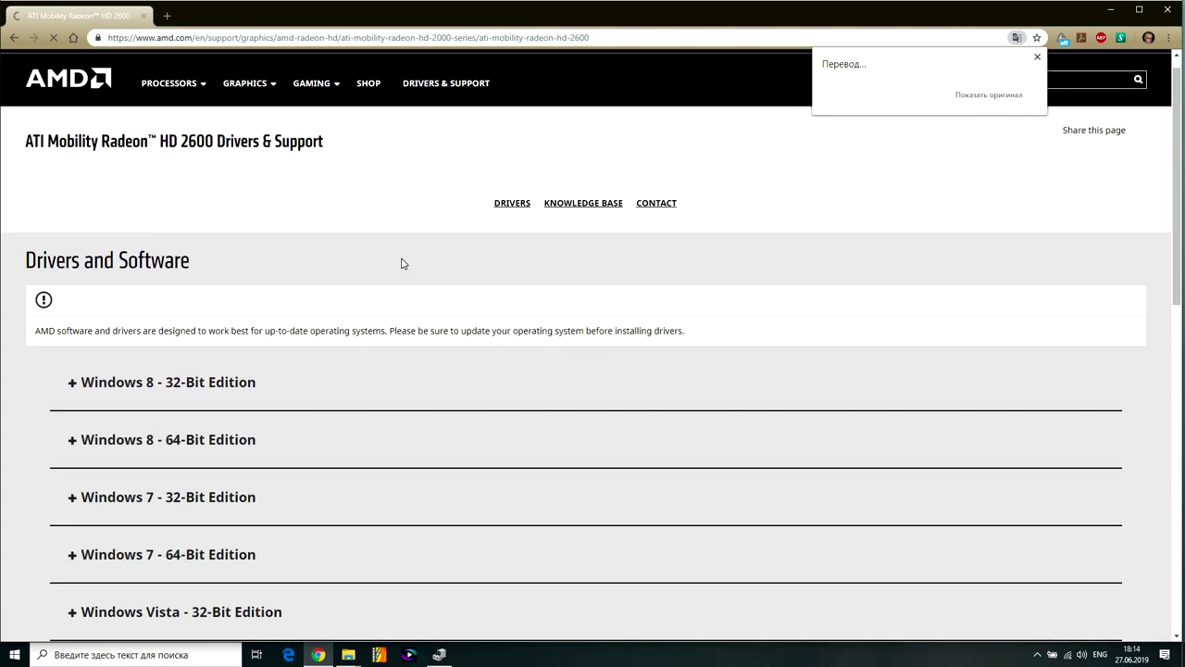
pyautogui.scroll(-4, 402, 263)
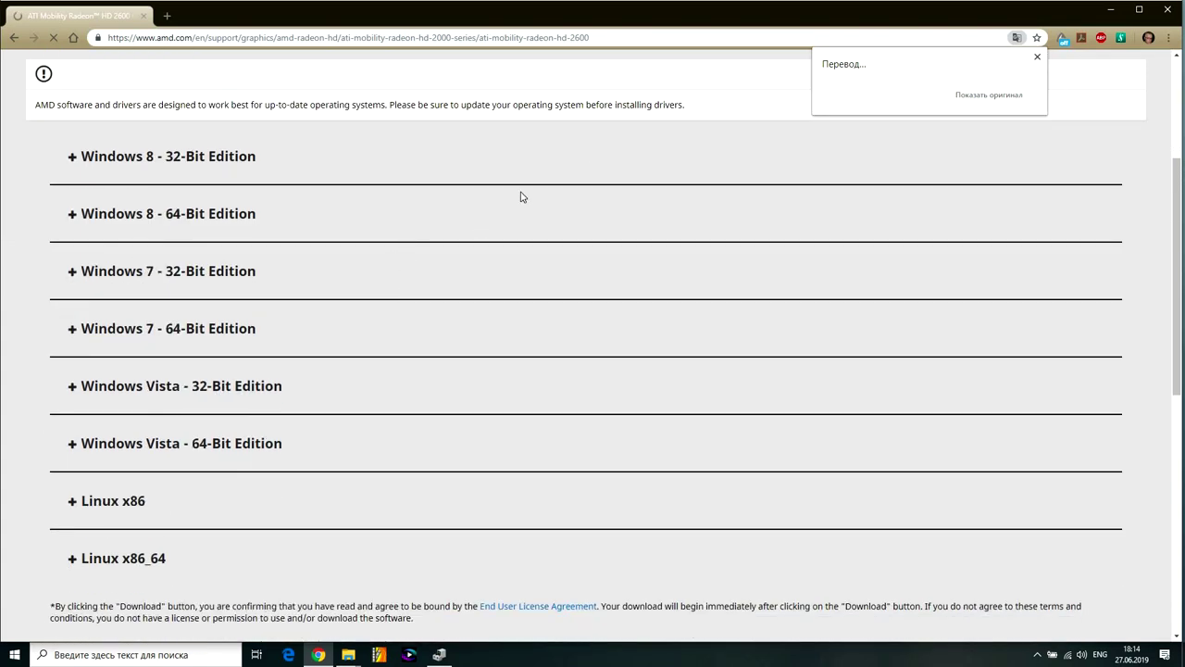
pyautogui.scroll(-2, 648, 157)
pyautogui.scroll(-1, 759, 125)
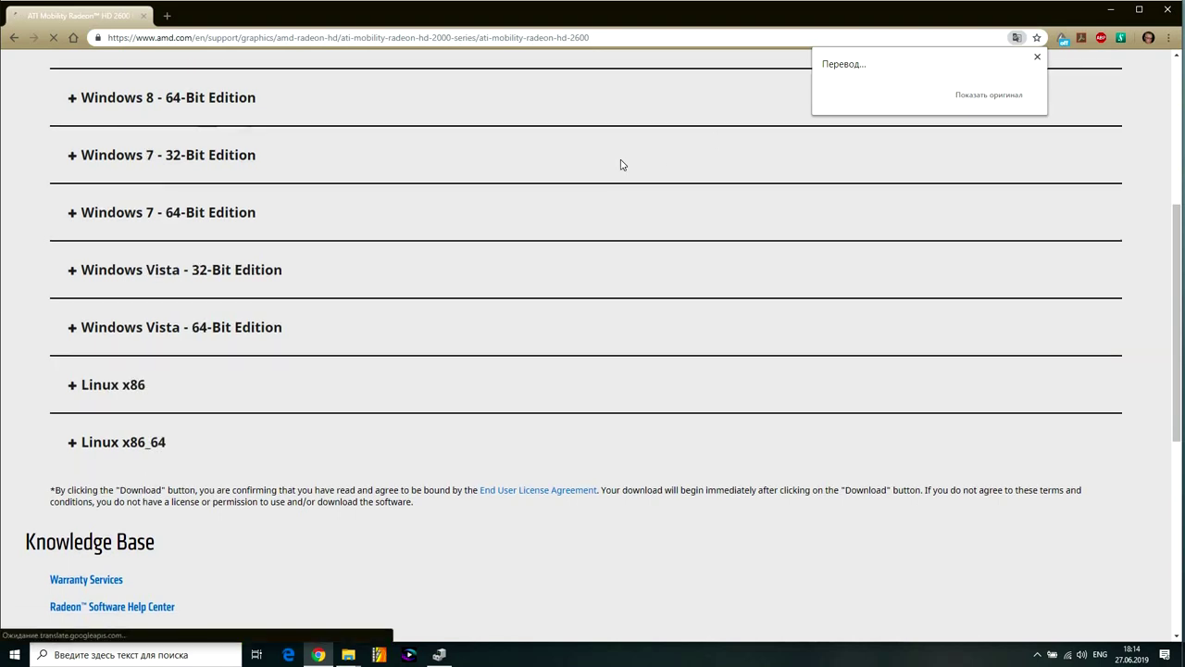
pyautogui.scroll(-1, 620, 165)
pyautogui.scroll(2, 676, 135)
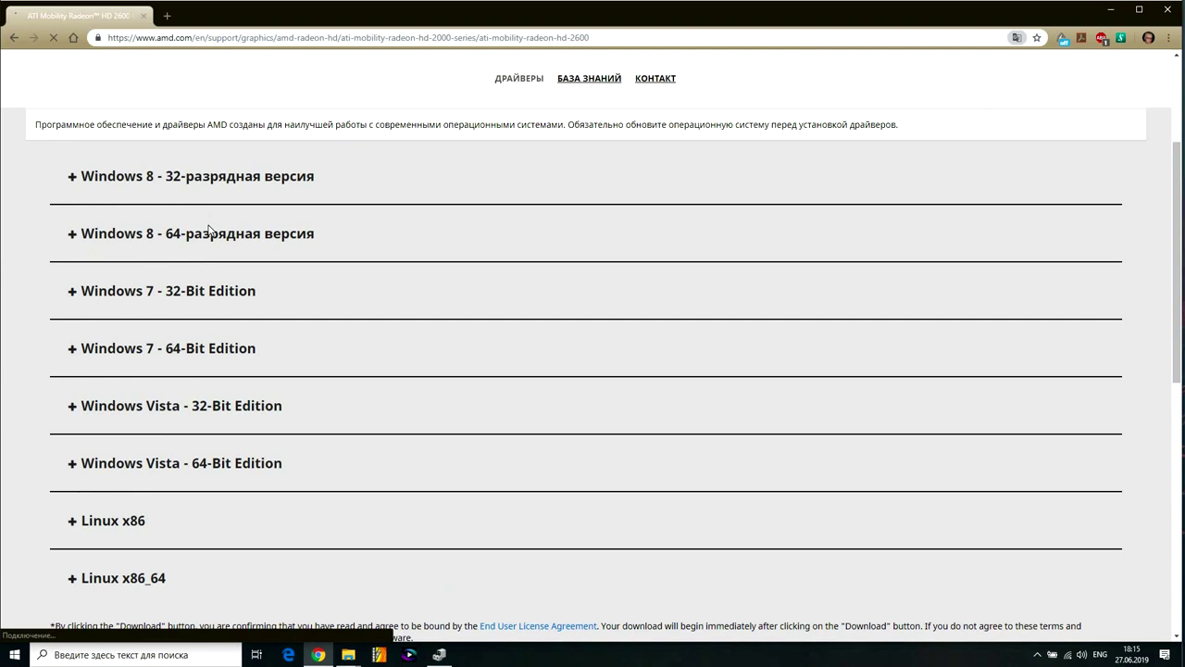
pyautogui.click(209, 242)
pyautogui.click(208, 248)
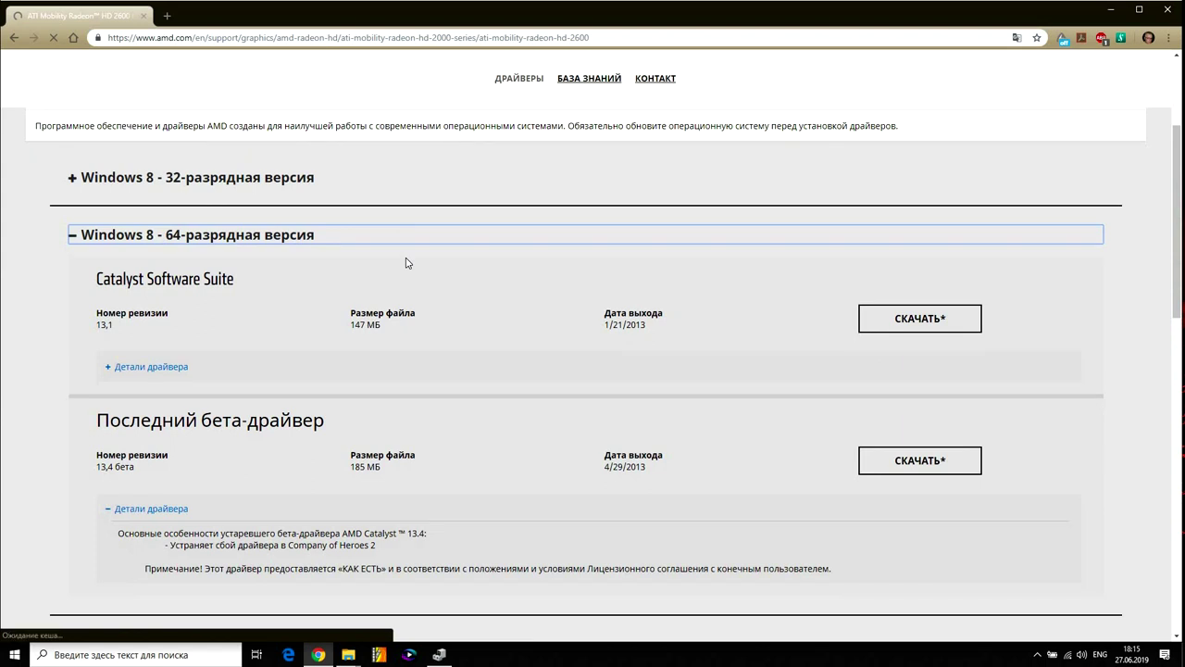
pyautogui.scroll(-1, 405, 263)
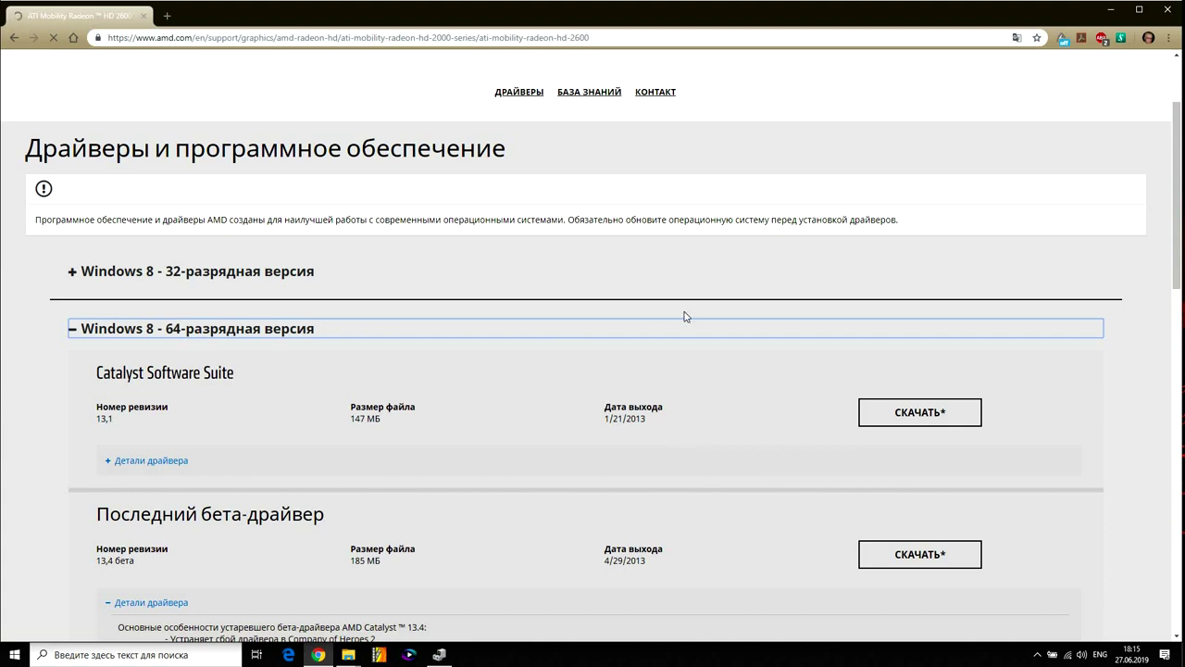
# Step: In Device Manager, examine the manual driver list for the ATI Mobility Radeon HD 2600 with the compatible-only filter off, leaving without installing anything
pyautogui.click(1111, 12)
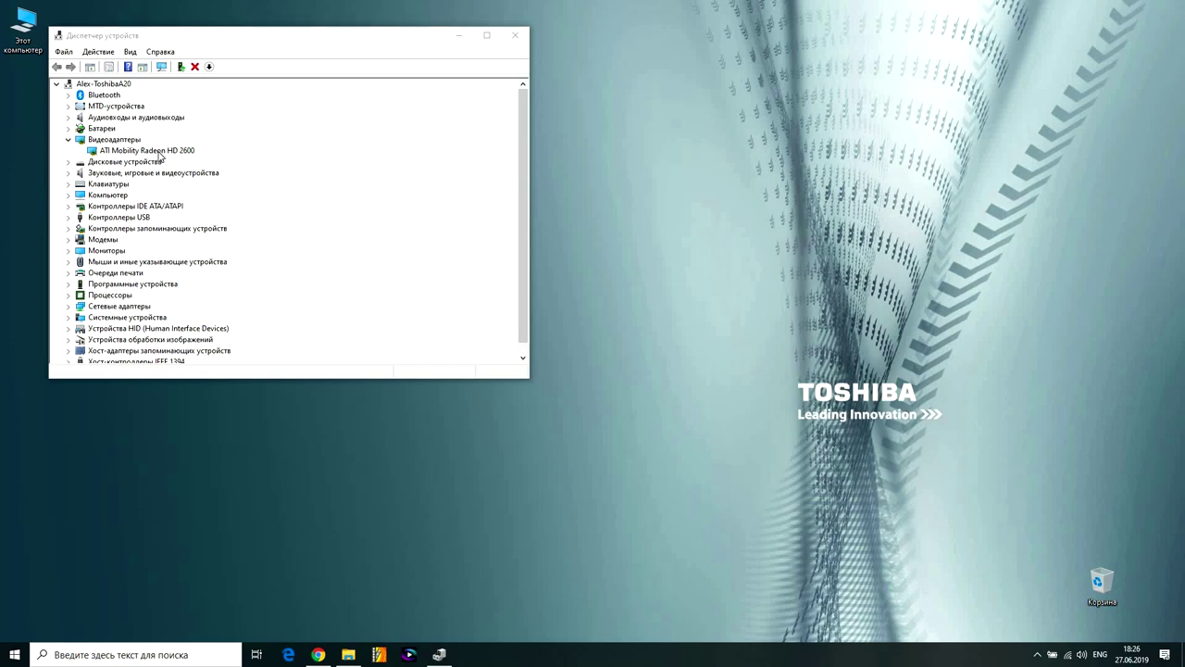
pyautogui.rightClick(159, 152)
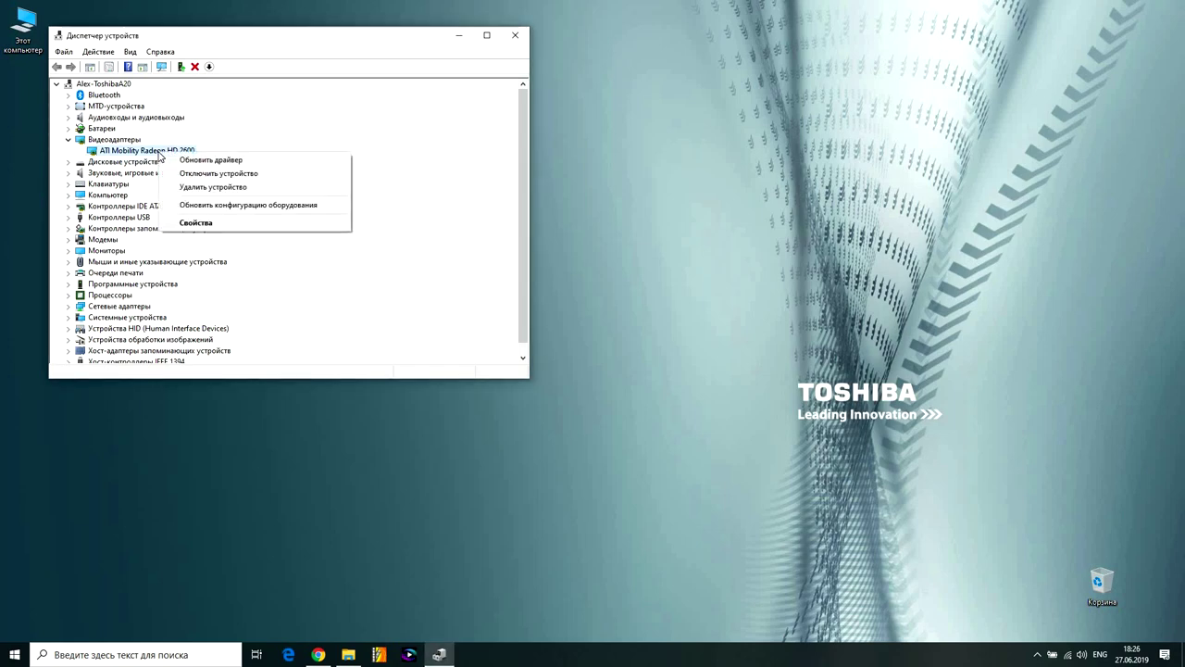
pyautogui.click(226, 160)
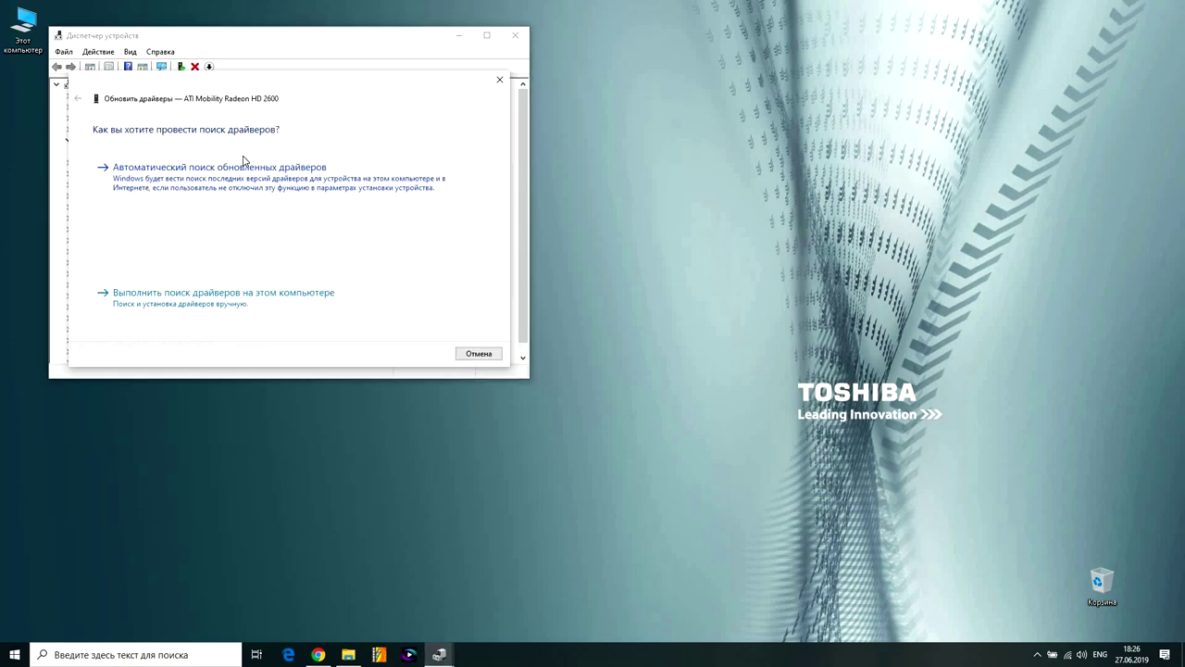
pyautogui.click(223, 293)
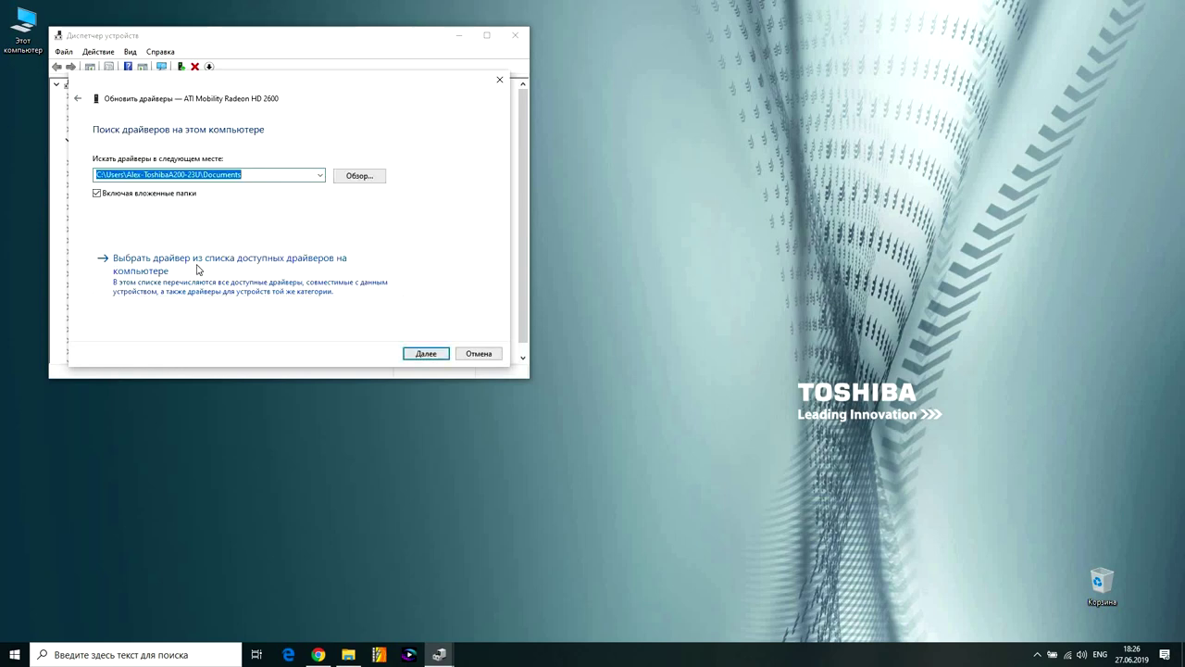
pyautogui.click(115, 215)
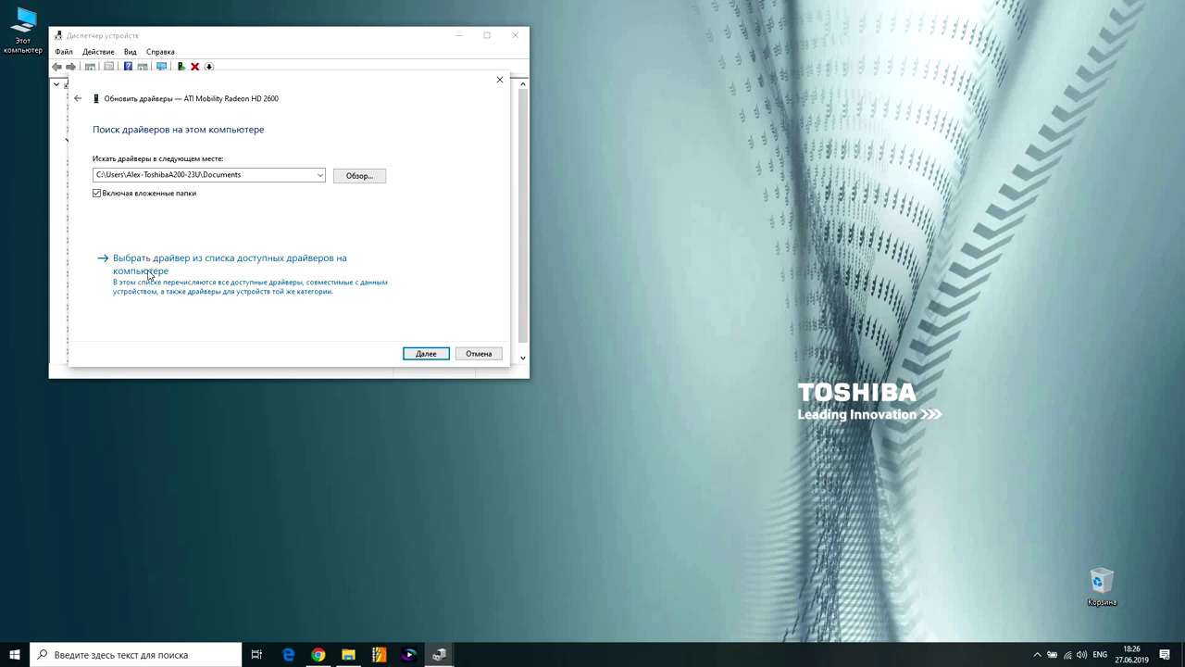
pyautogui.click(148, 271)
pyautogui.click(97, 200)
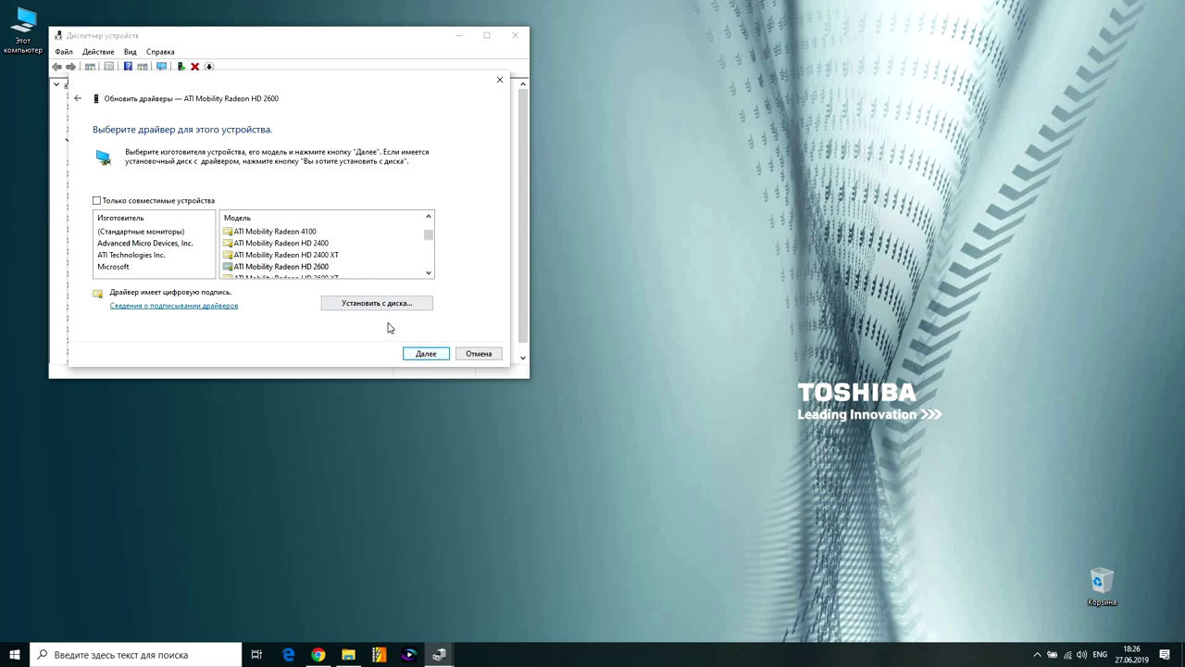
pyautogui.click(479, 353)
pyautogui.click(518, 37)
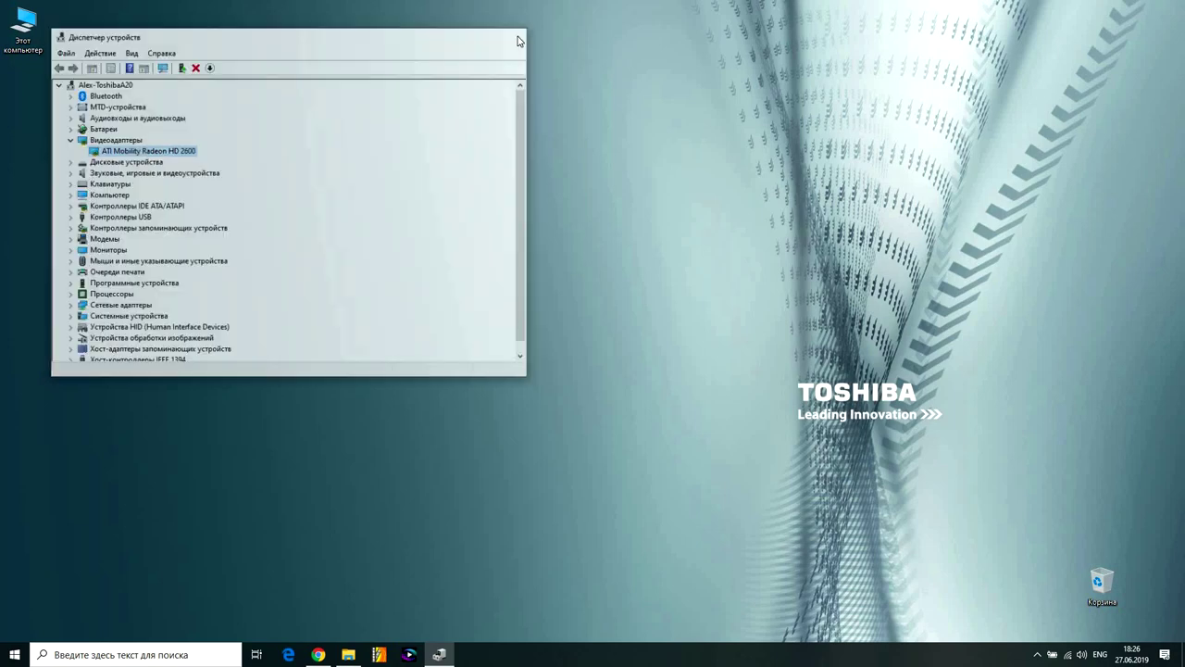
# Step: Open Catalyst Pro Control Center and look through its desktop management and information sections
pyautogui.click(1037, 654)
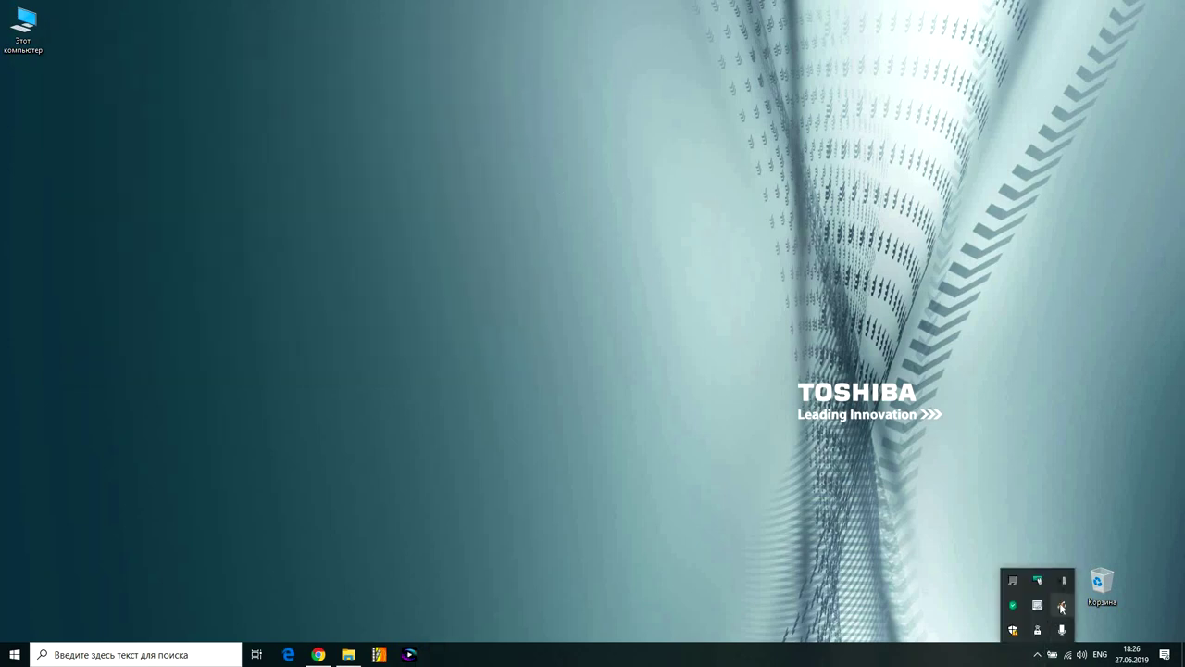
pyautogui.rightClick(1062, 606)
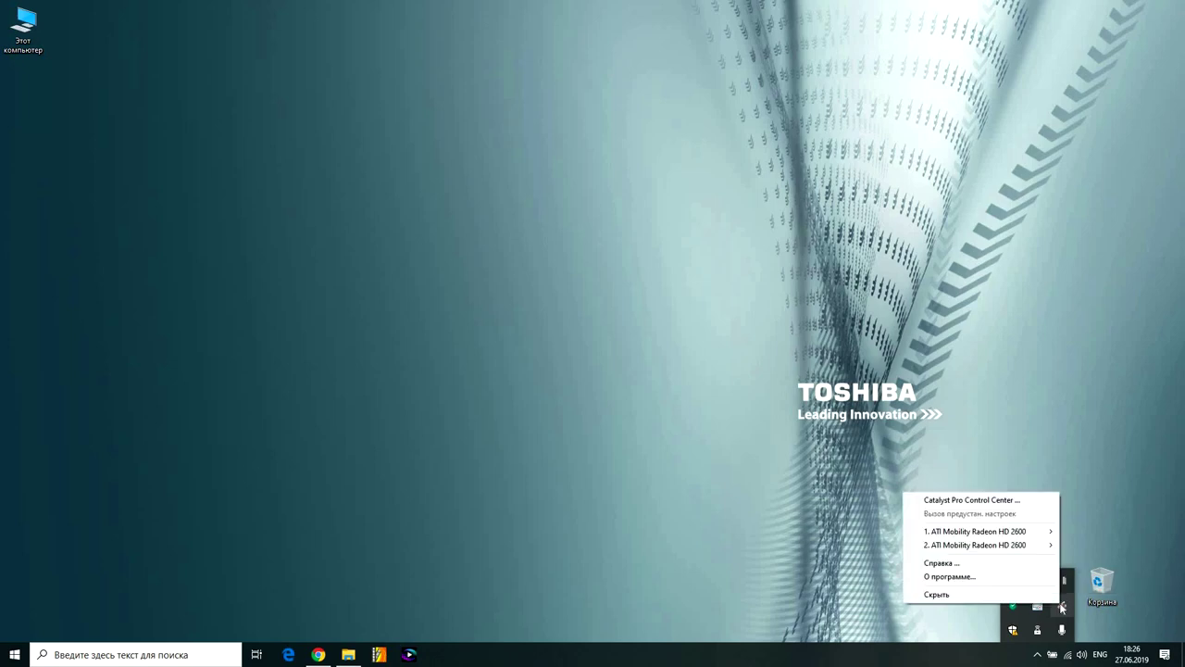
pyautogui.click(986, 501)
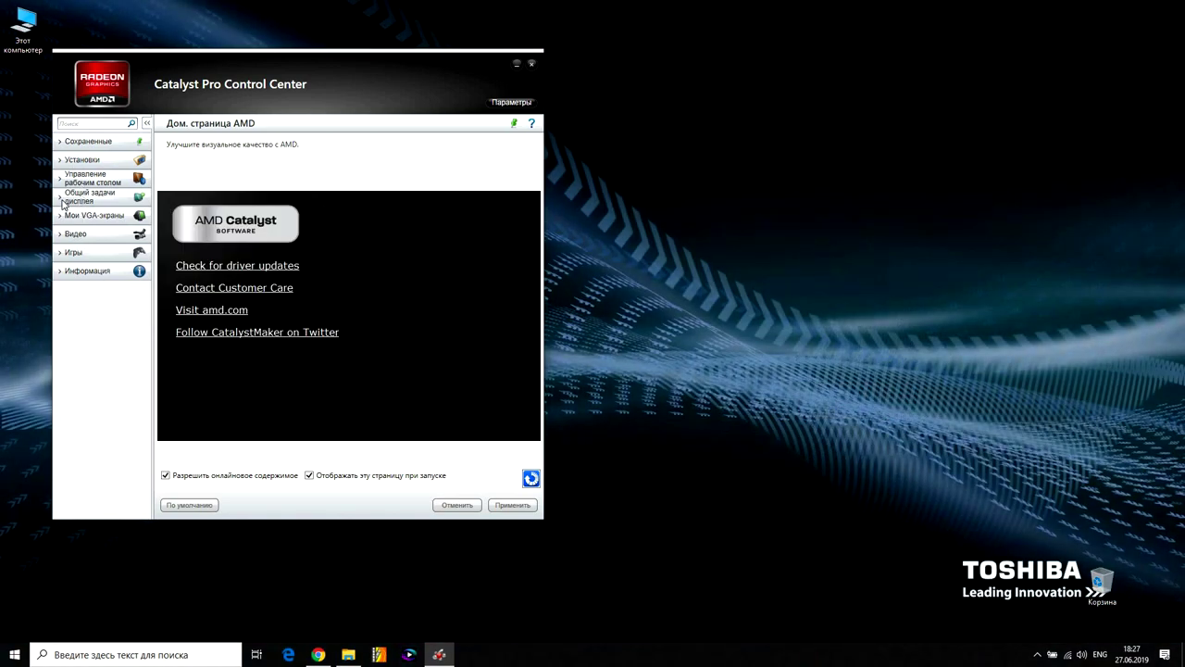
pyautogui.click(75, 182)
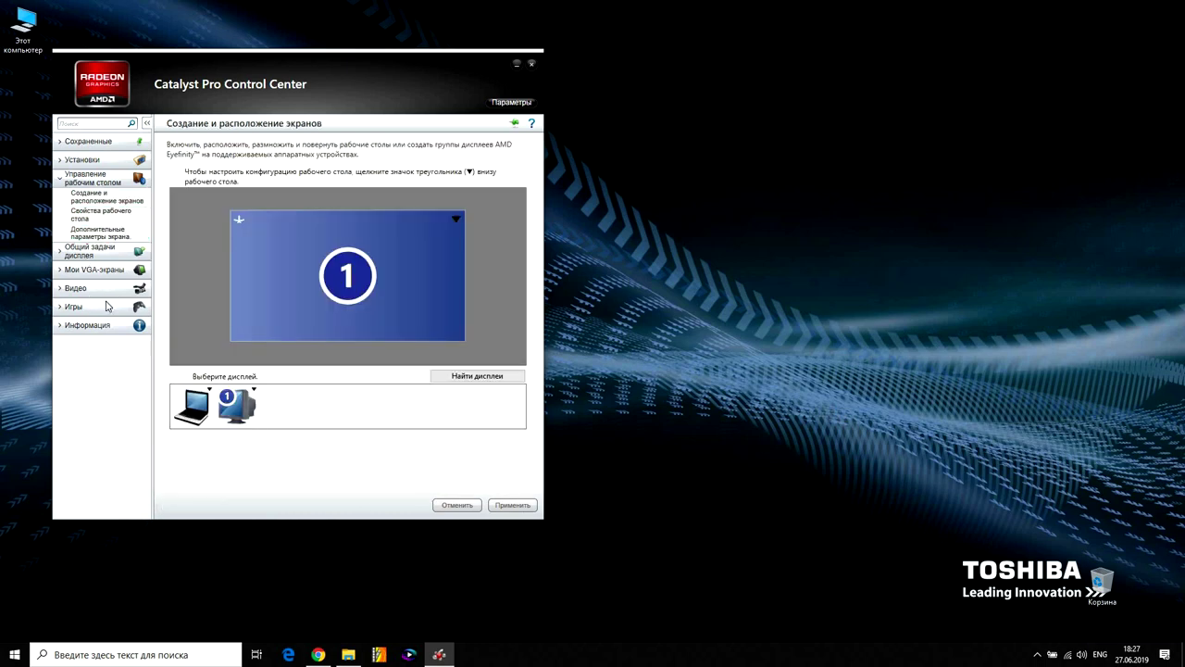
pyautogui.click(86, 327)
pyautogui.click(104, 367)
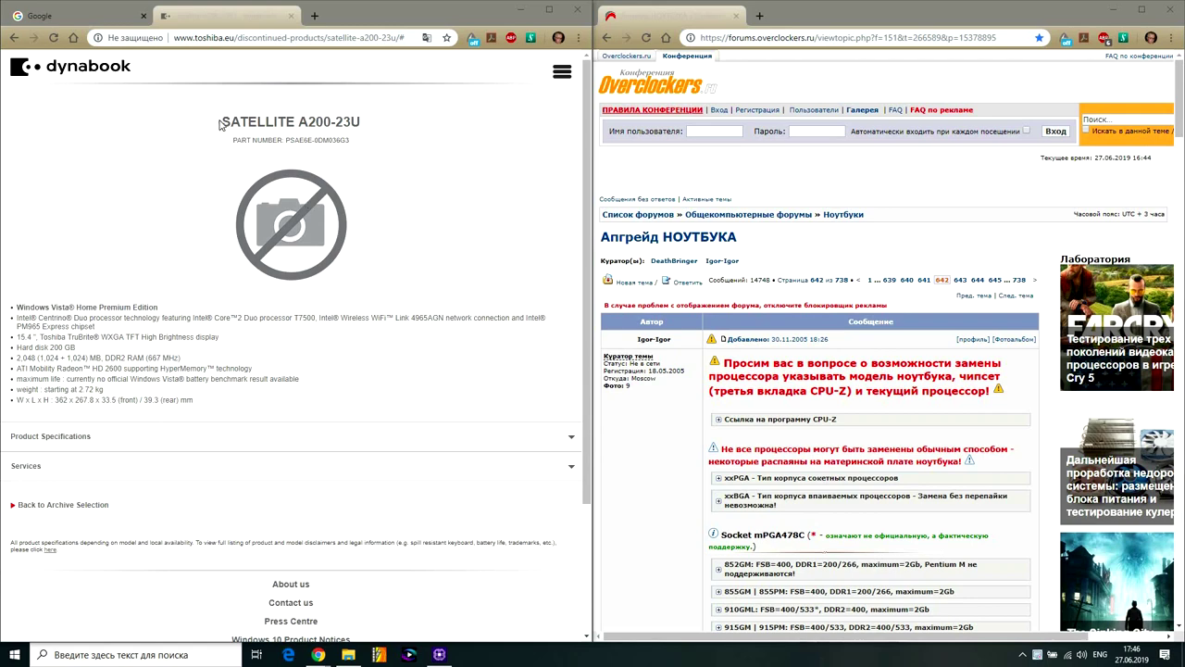
# Step: On the Toshiba Satellite A200-23U page, highlight the model name, T7500 processor and PM965 chipset, and expand the product specifications
pyautogui.moveTo(220, 122); pyautogui.dragTo(368, 142)
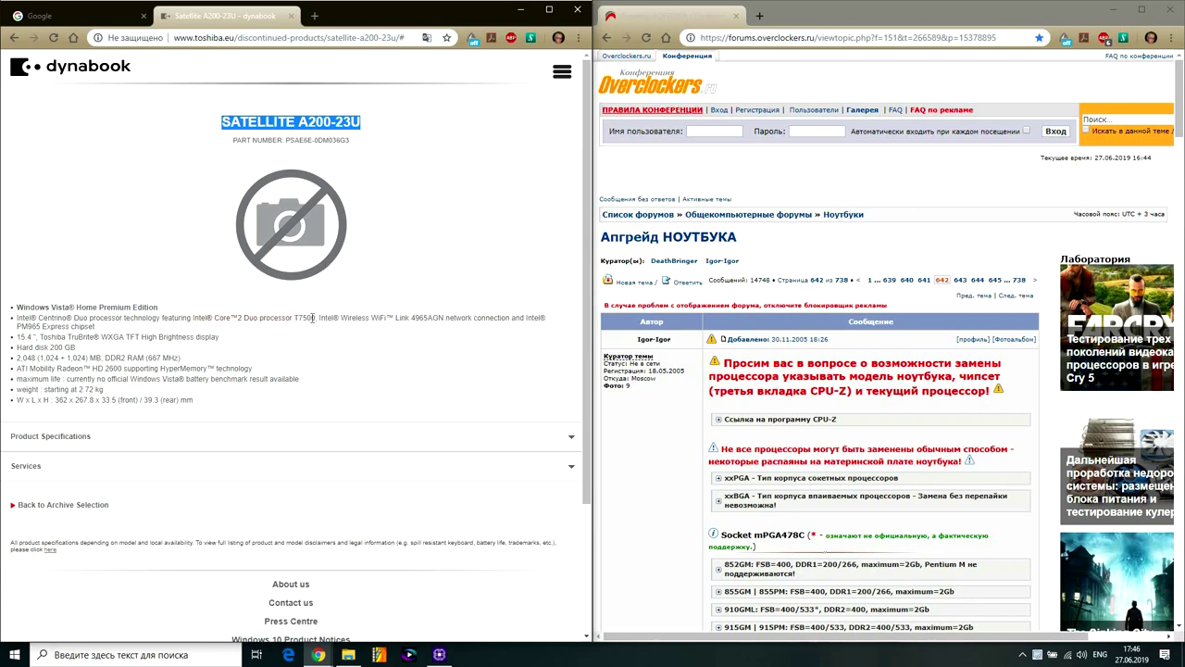
pyautogui.moveTo(313, 318); pyautogui.dragTo(298, 318)
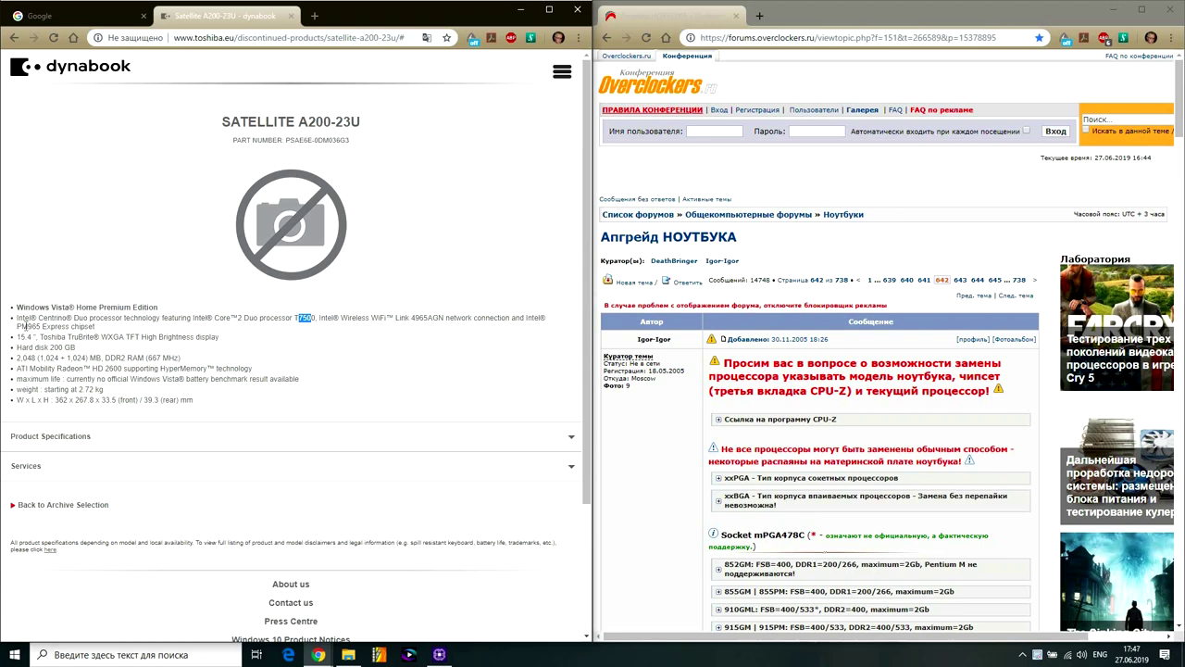
pyautogui.moveTo(18, 326); pyautogui.dragTo(42, 325)
pyautogui.click(313, 436)
pyautogui.scroll(-2, 315, 433)
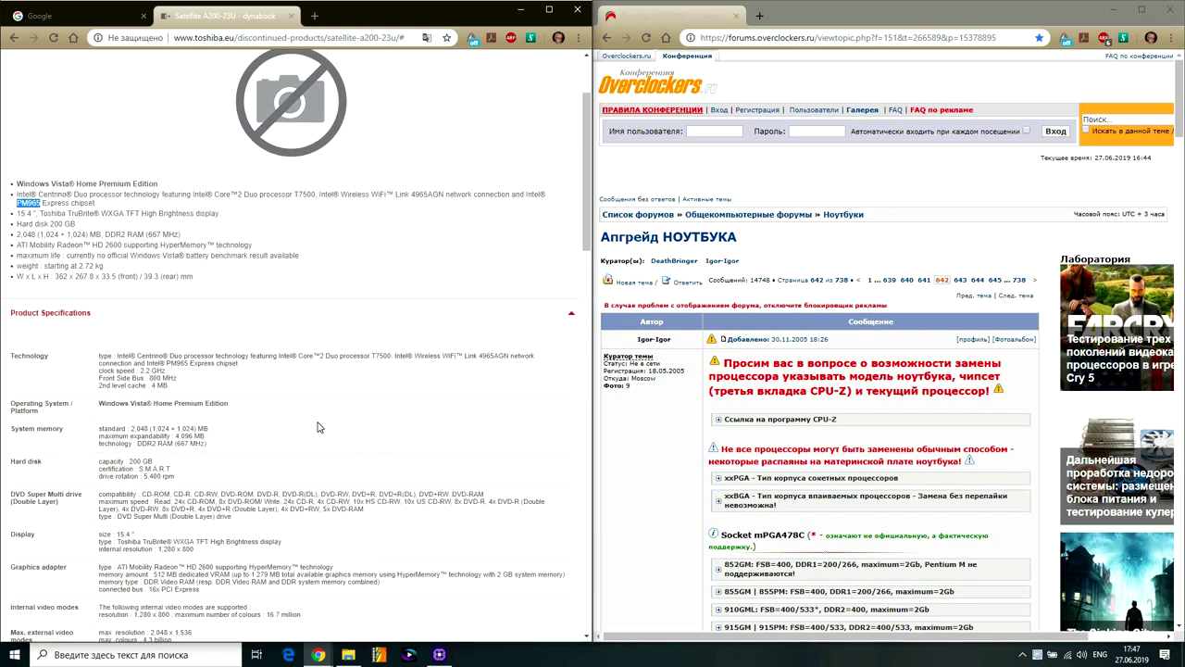
pyautogui.scroll(2, 317, 426)
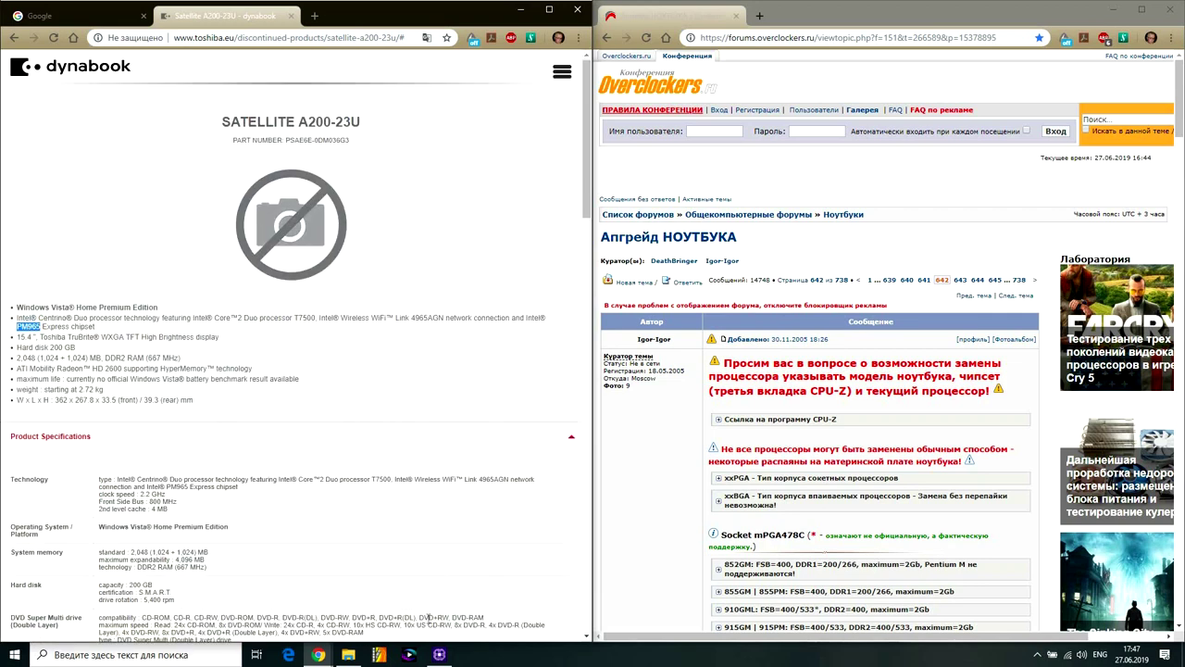
# Step: Switch to CPU-Z, place its window over the laptop's specification page, and check the processor and mainboard details
pyautogui.click(441, 655)
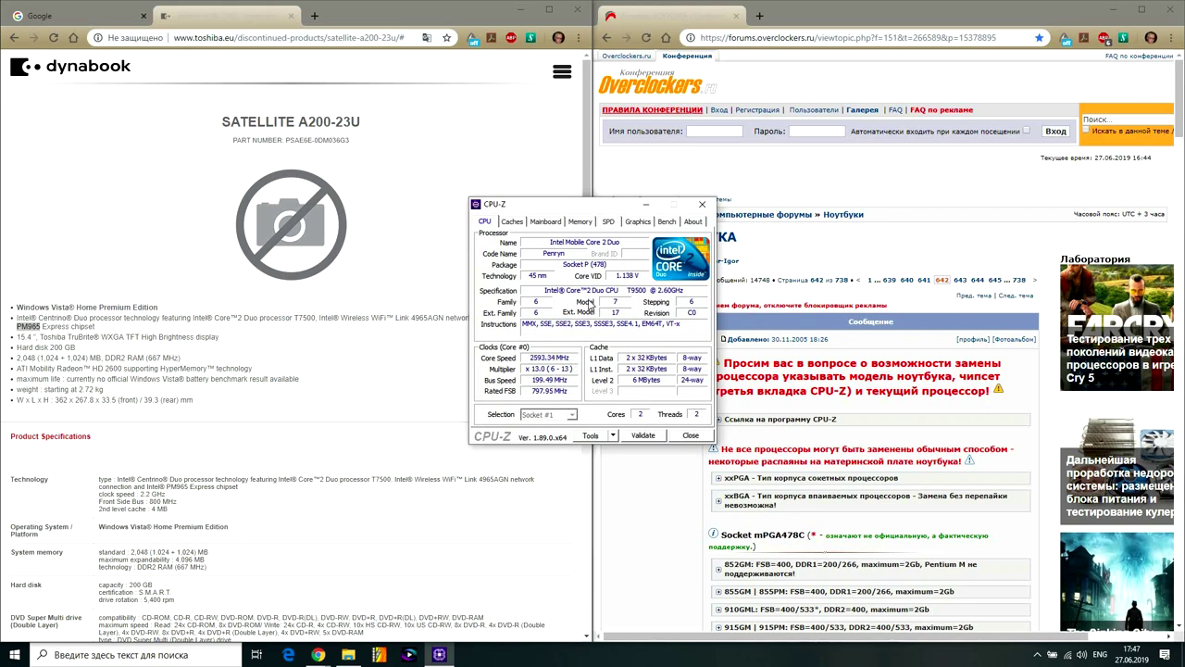
pyautogui.moveTo(602, 209); pyautogui.dragTo(411, 213)
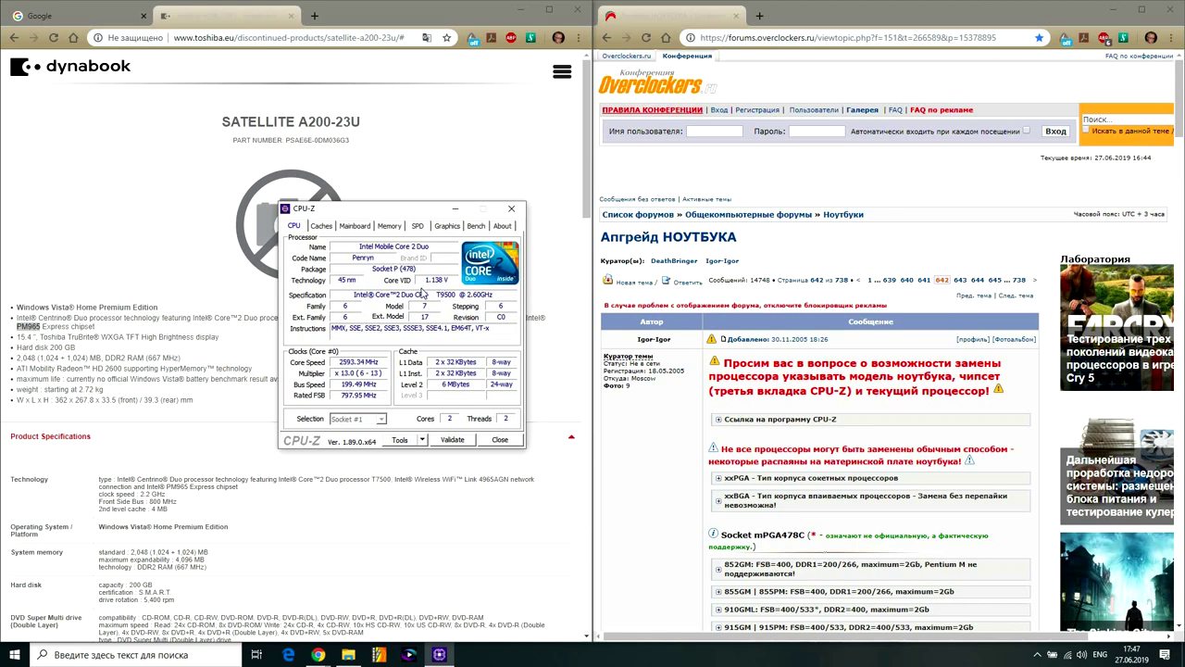
pyautogui.click(349, 229)
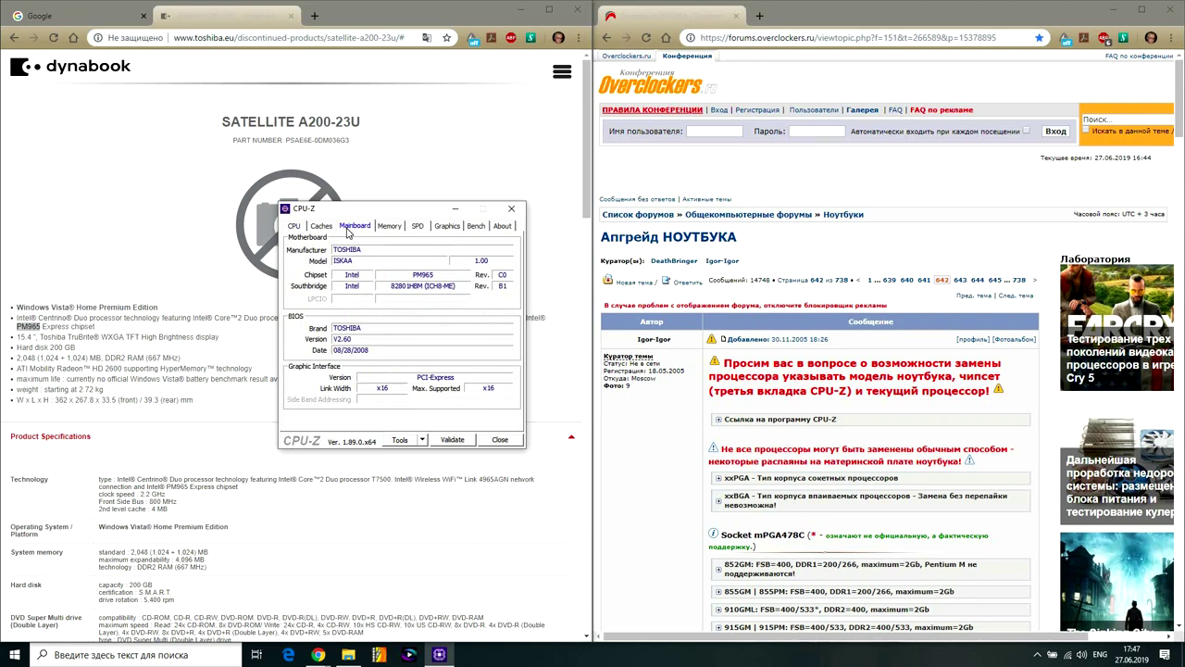